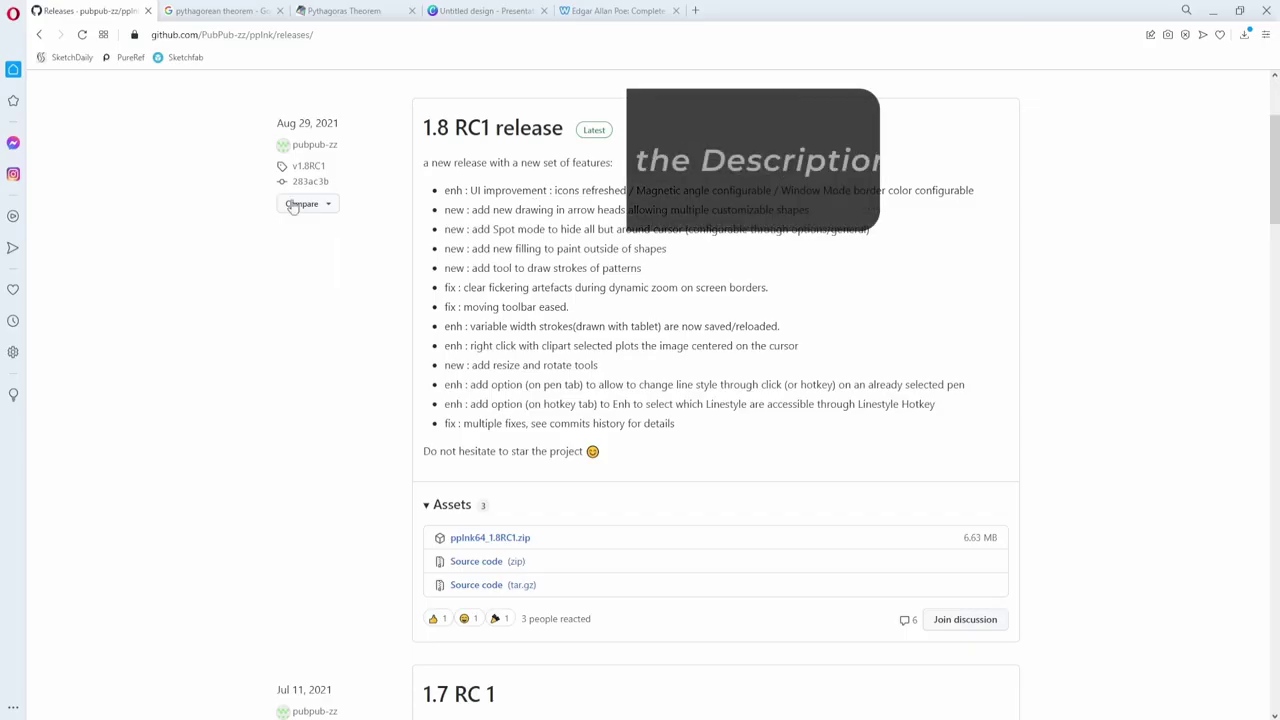
Launch ppInk.exe from the extracted ppInk folder and open the drawing toolbar over the Edgar Allan Poe PDF
click(354, 35)
click(354, 35)
click(297, 410)
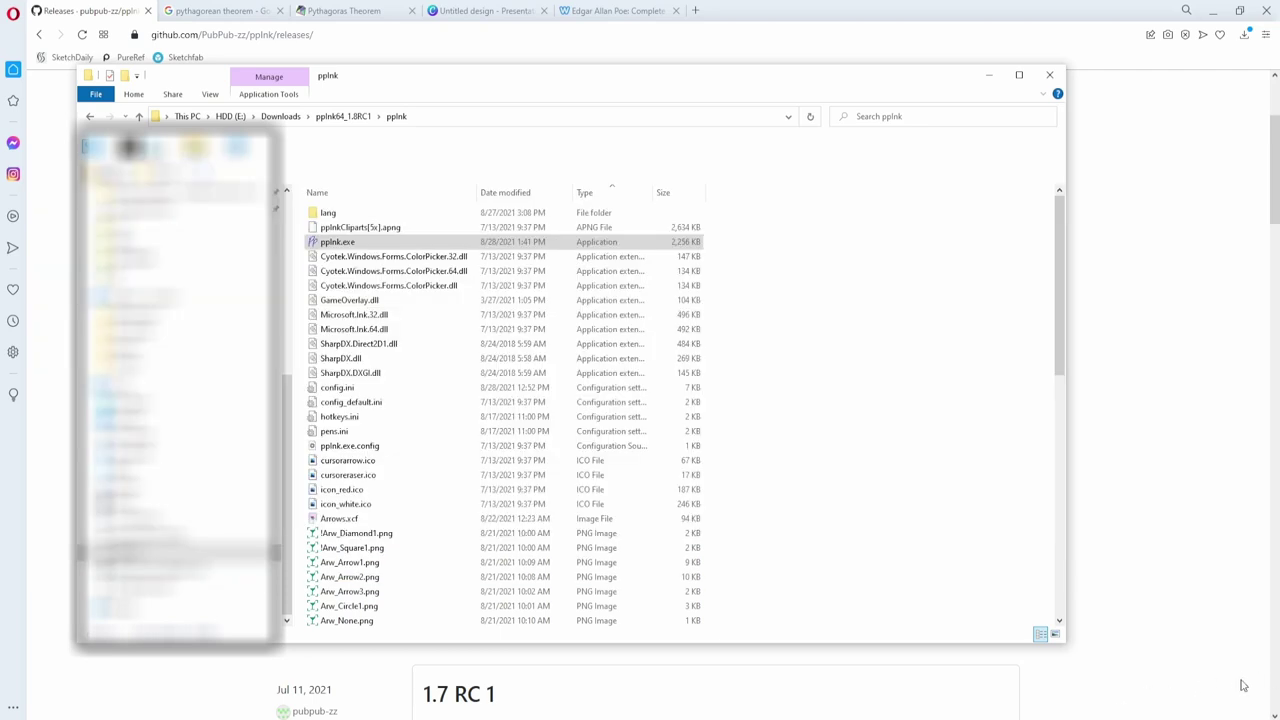
click(2, 705)
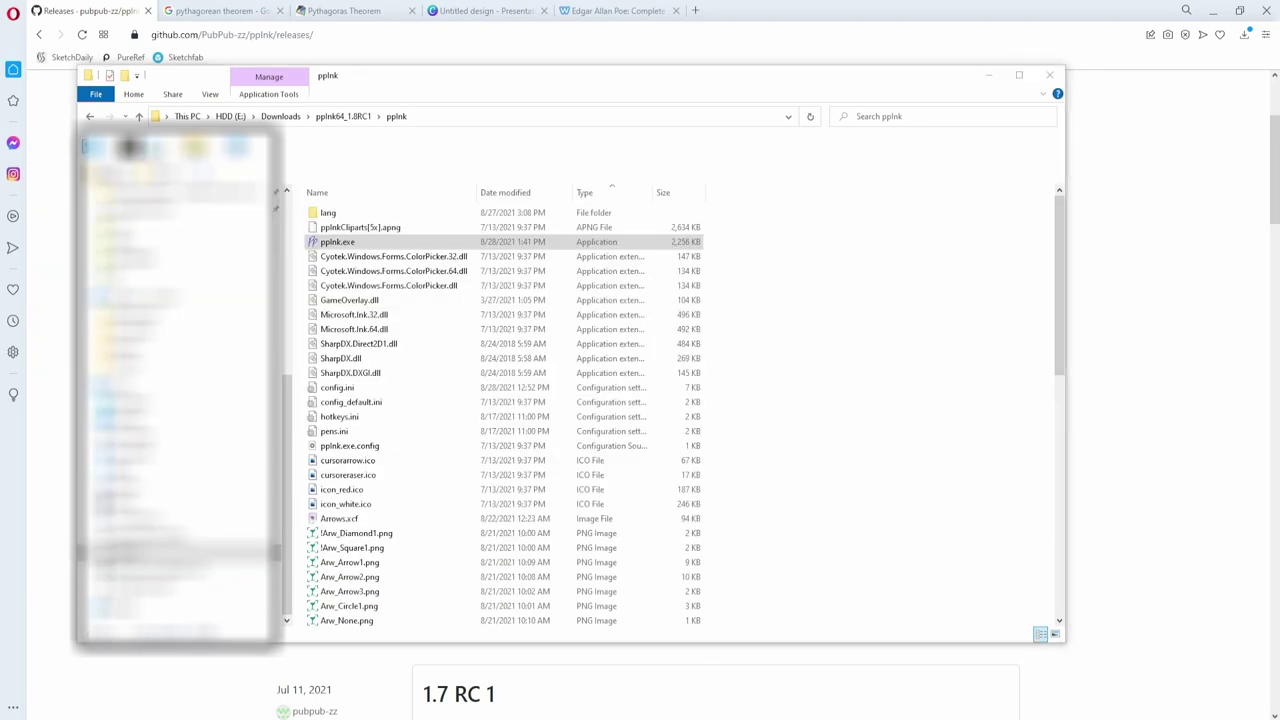
drag(1154, 651, 956, 515)
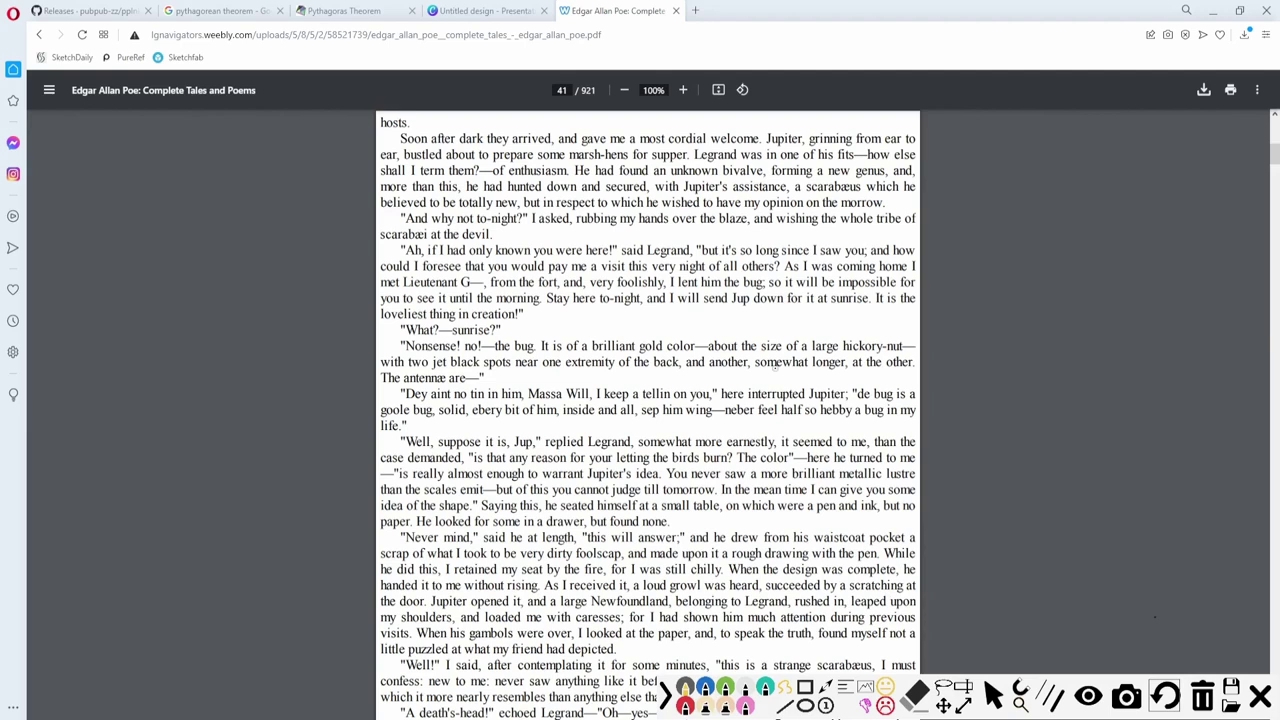
Show the spotlight around the cursor on the PDF text, and close the drawing toolbar
key(alt)
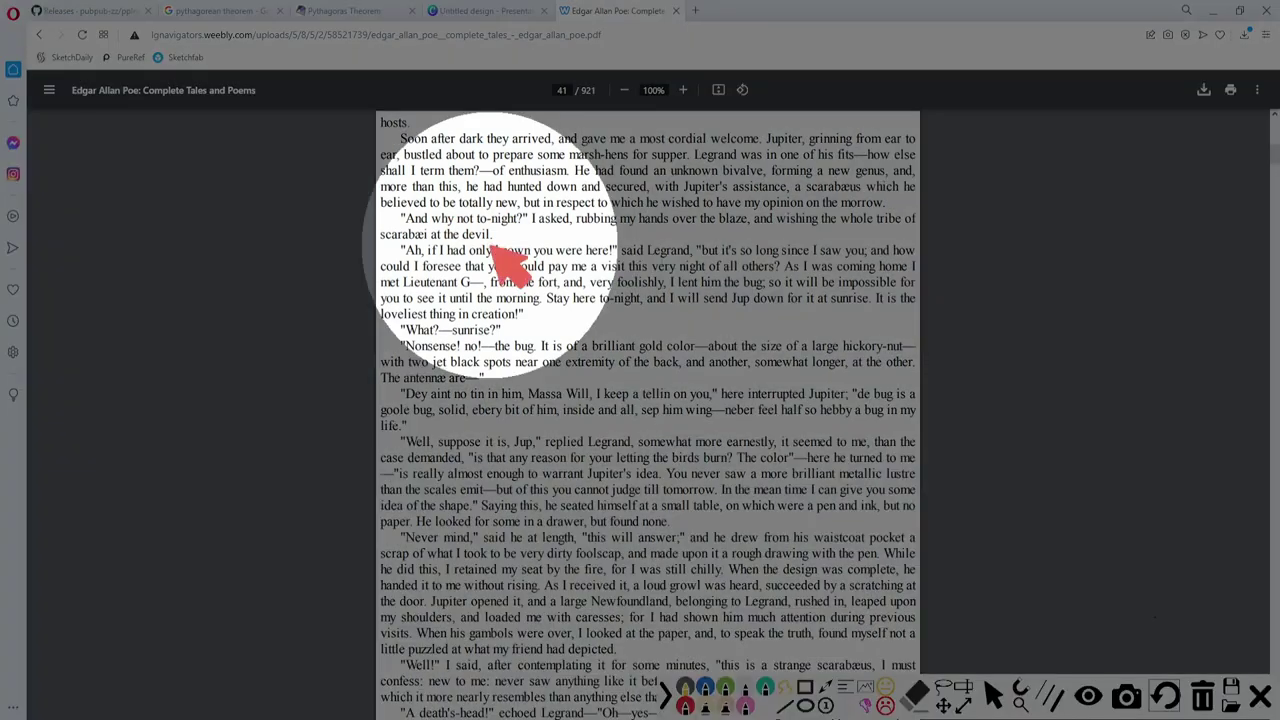
key(alt)
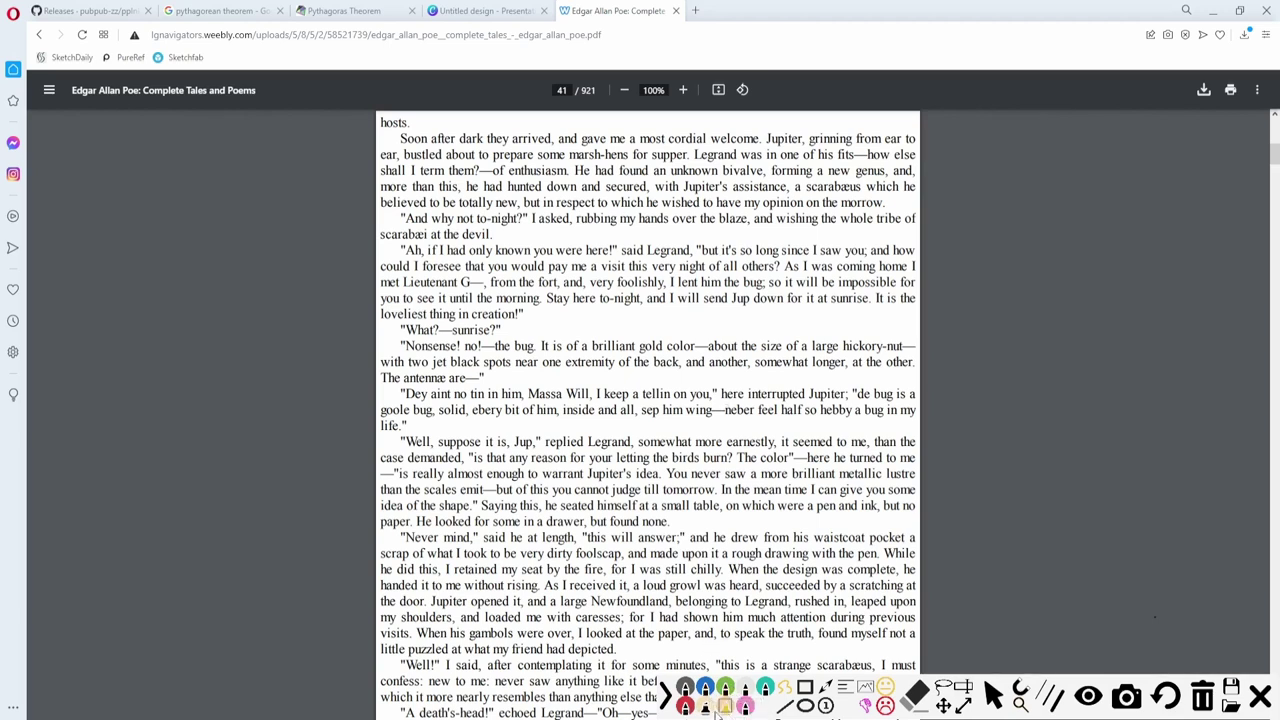
click(1256, 704)
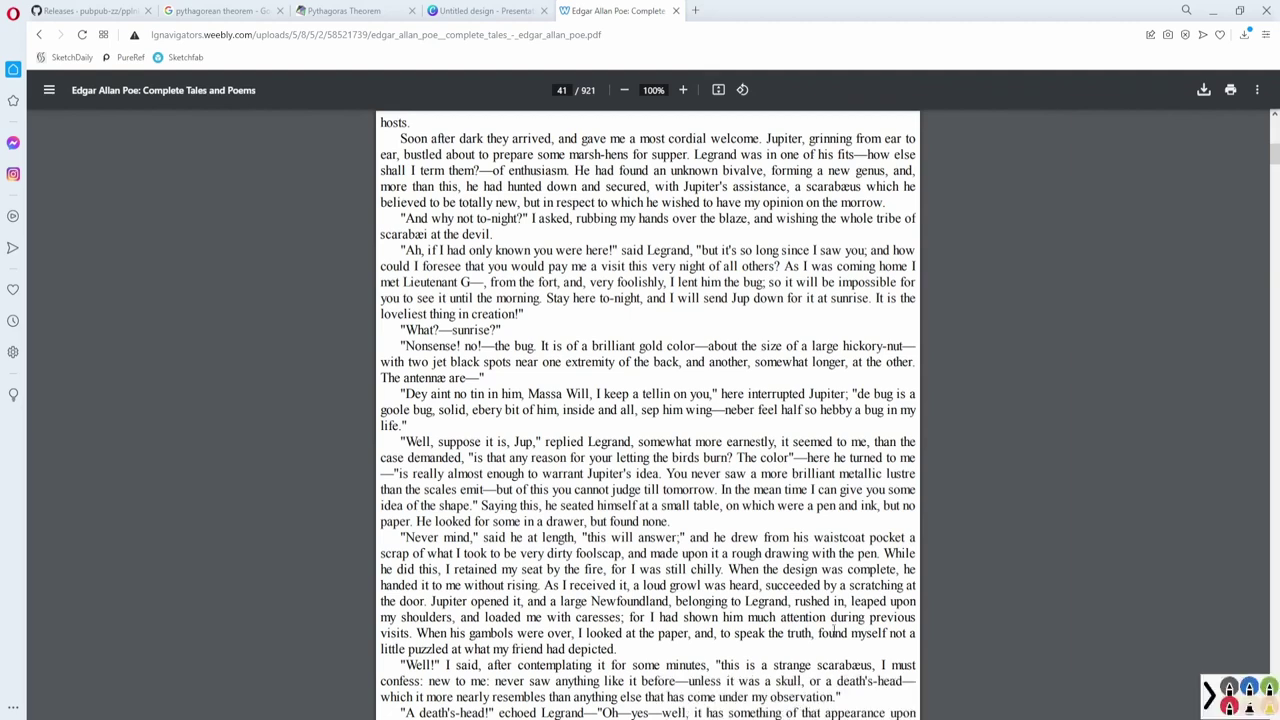
Open the ppInk options and review the video, hotkey and pen settings
mouse_move(507, 718)
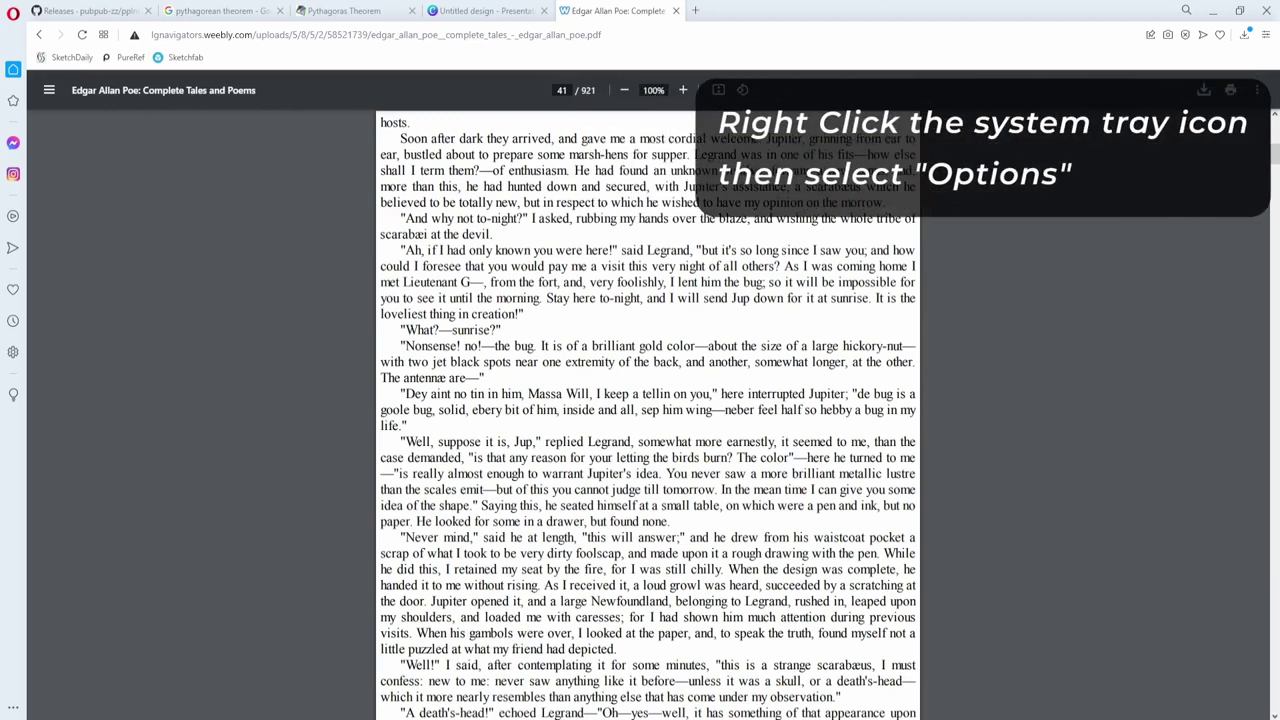
click(507, 718)
drag(288, 153, 607, 172)
click(547, 189)
click(584, 189)
click(540, 188)
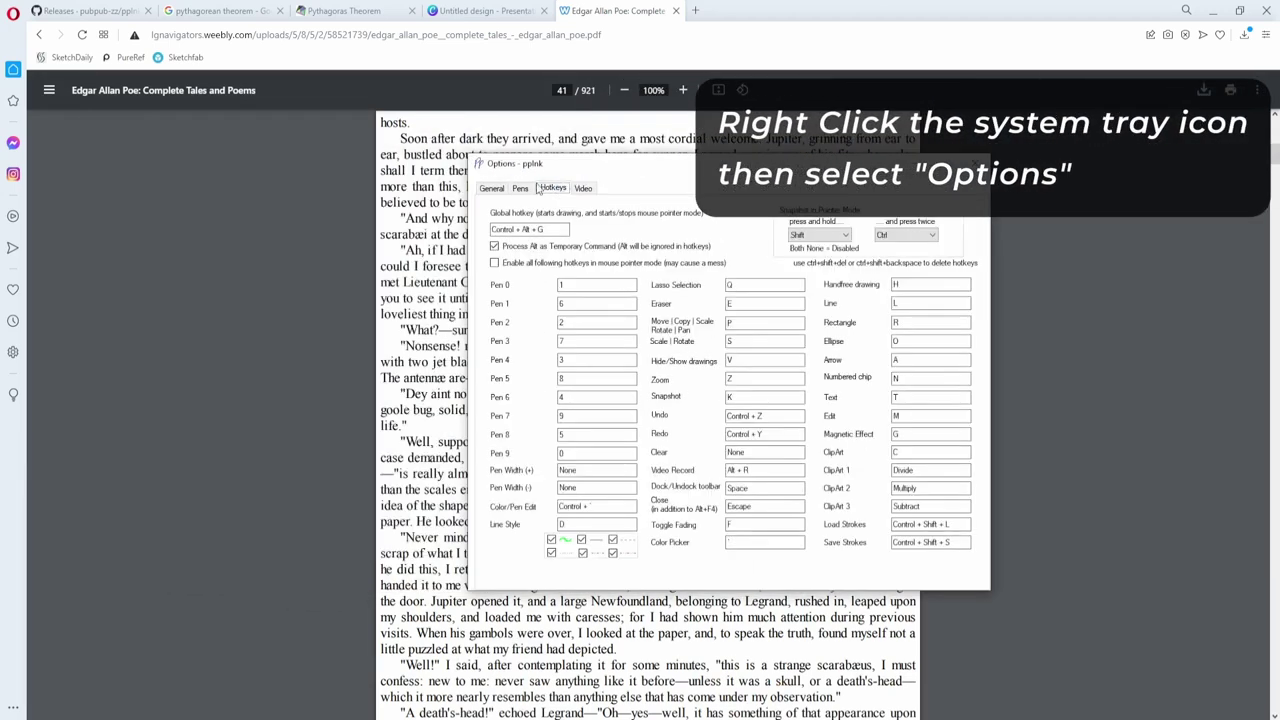
click(520, 189)
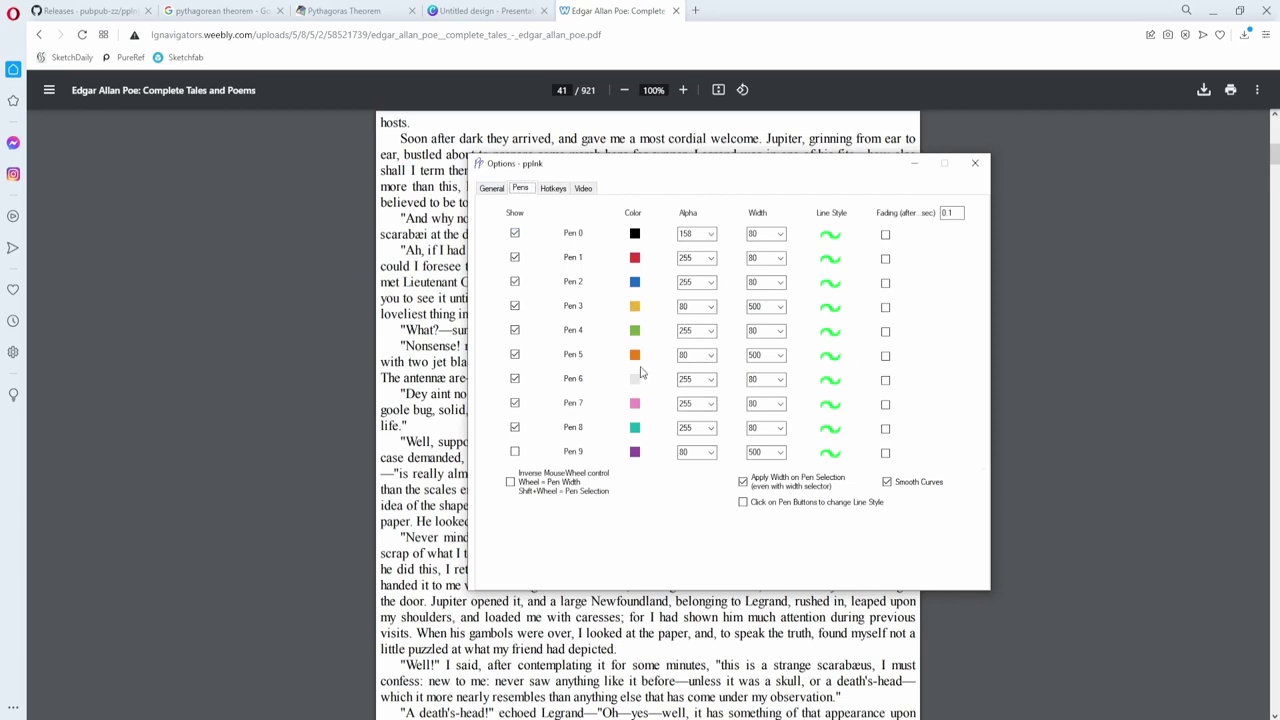
Try adjusting Pen 5's alpha in the color editor, discard the change and minimize the options window
click(637, 357)
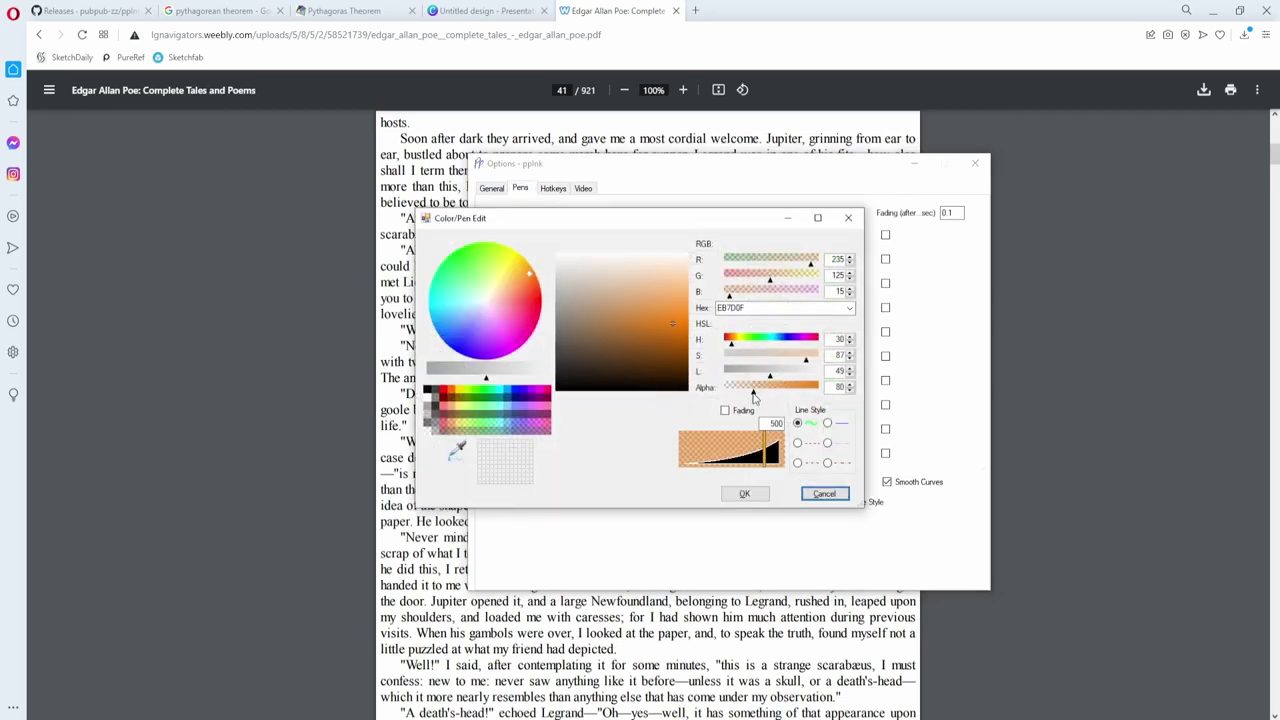
drag(754, 397, 758, 399)
key(Tab)
click(848, 218)
click(914, 164)
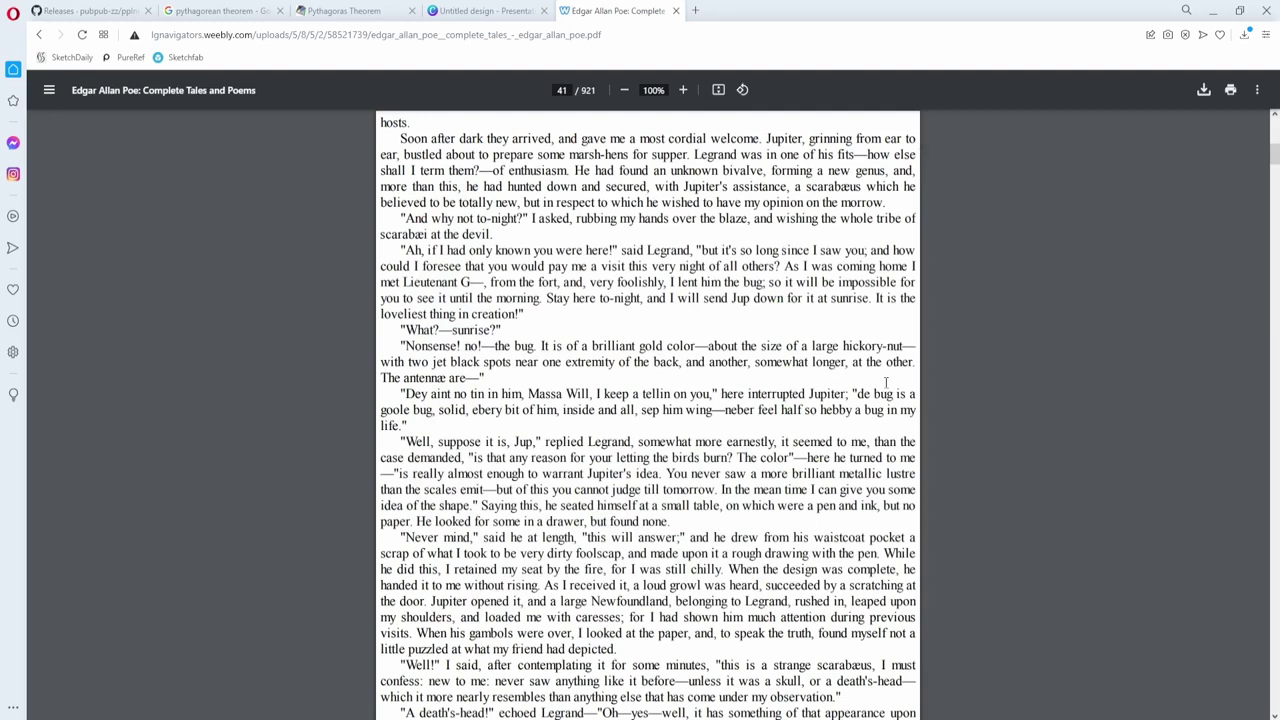
Highlight phrases freehand with the translucent orange pen in the paragraphs starting "Well, suppose it is, Jup" and "Never mind", and erase the strokes
key(ctrl+alt+g)
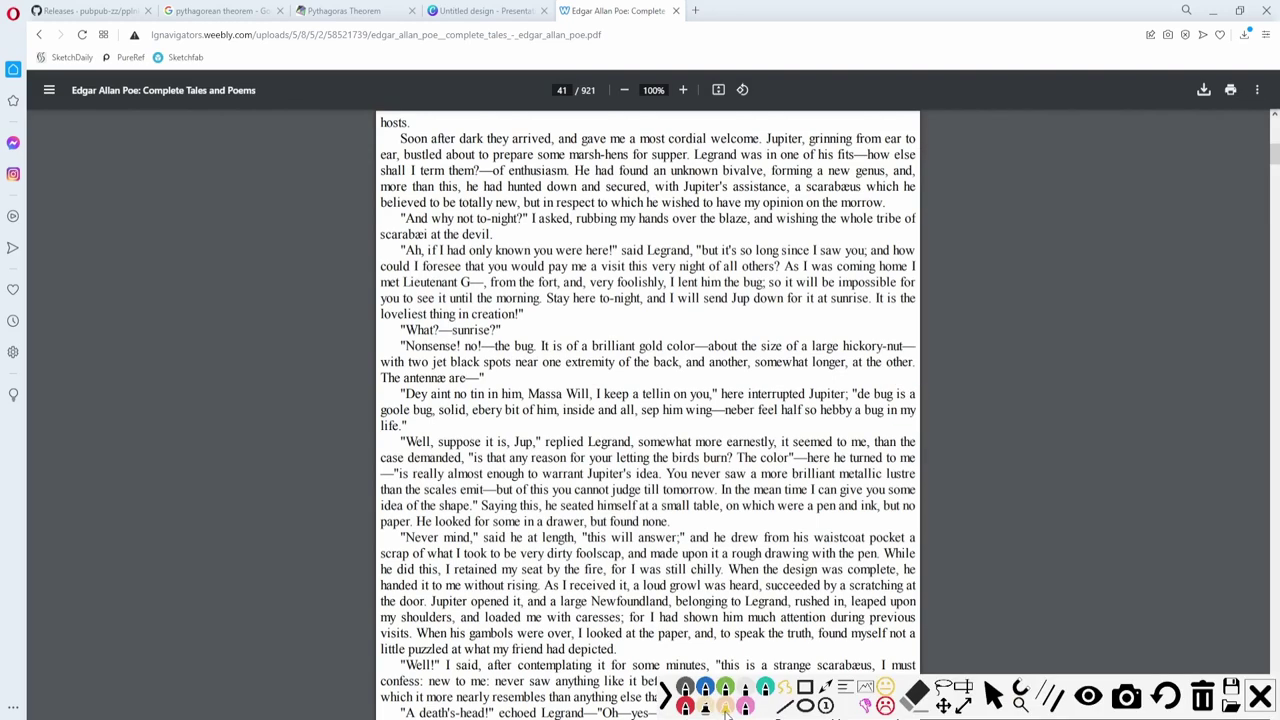
click(727, 707)
drag(668, 458, 790, 458)
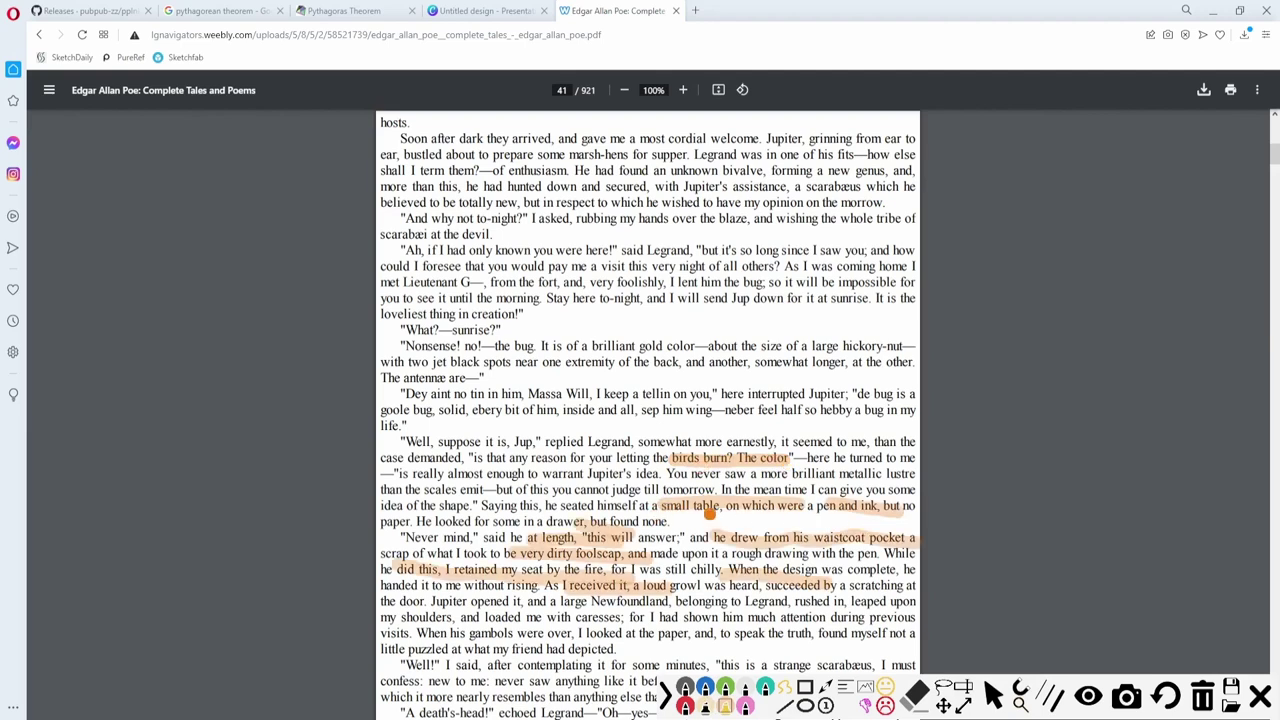
key(e)
mouse_move(744, 436)
mouse_down()
mouse_move(806, 560)
mouse_move(886, 486)
mouse_move(538, 572)
mouse_move(604, 570)
mouse_up()
key(e)
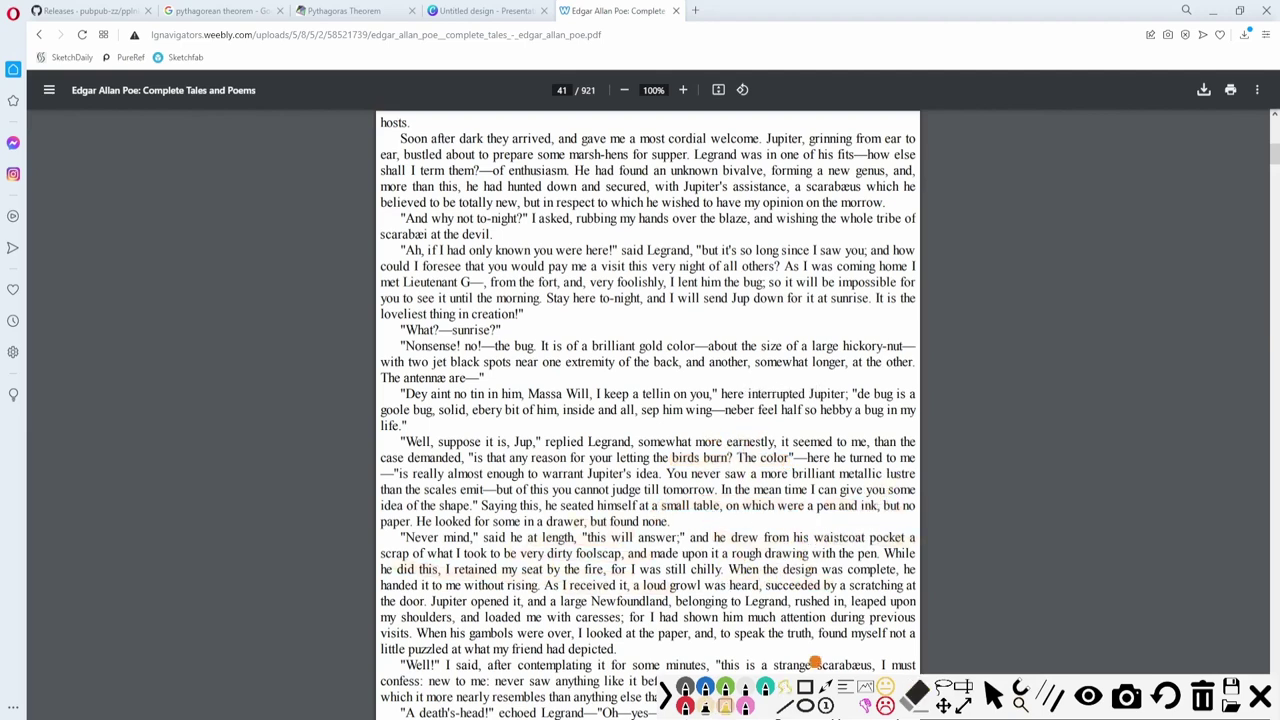
Highlight the opening lines of the "Well, suppose it is, Jup" and "Never mind" paragraphs with straight translucent orange lines
click(790, 709)
key(l)
key(l)
key(l)
key(l)
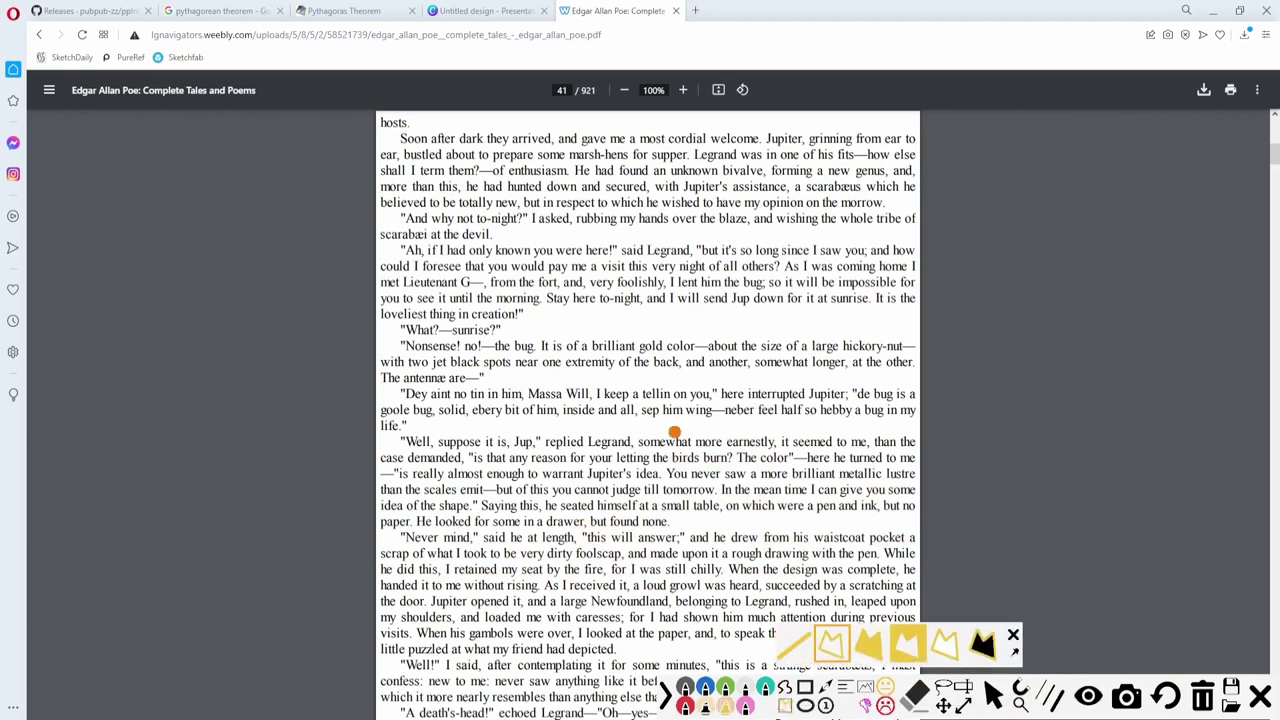
click(785, 648)
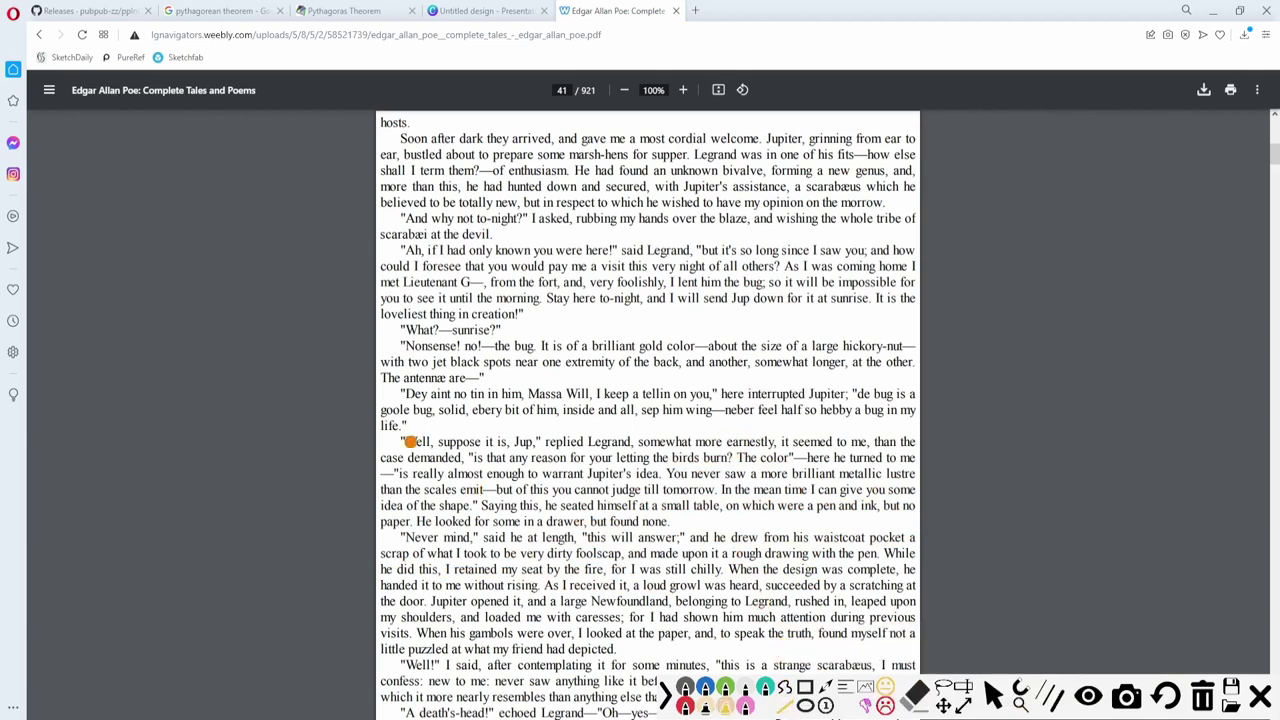
drag(404, 441, 913, 443)
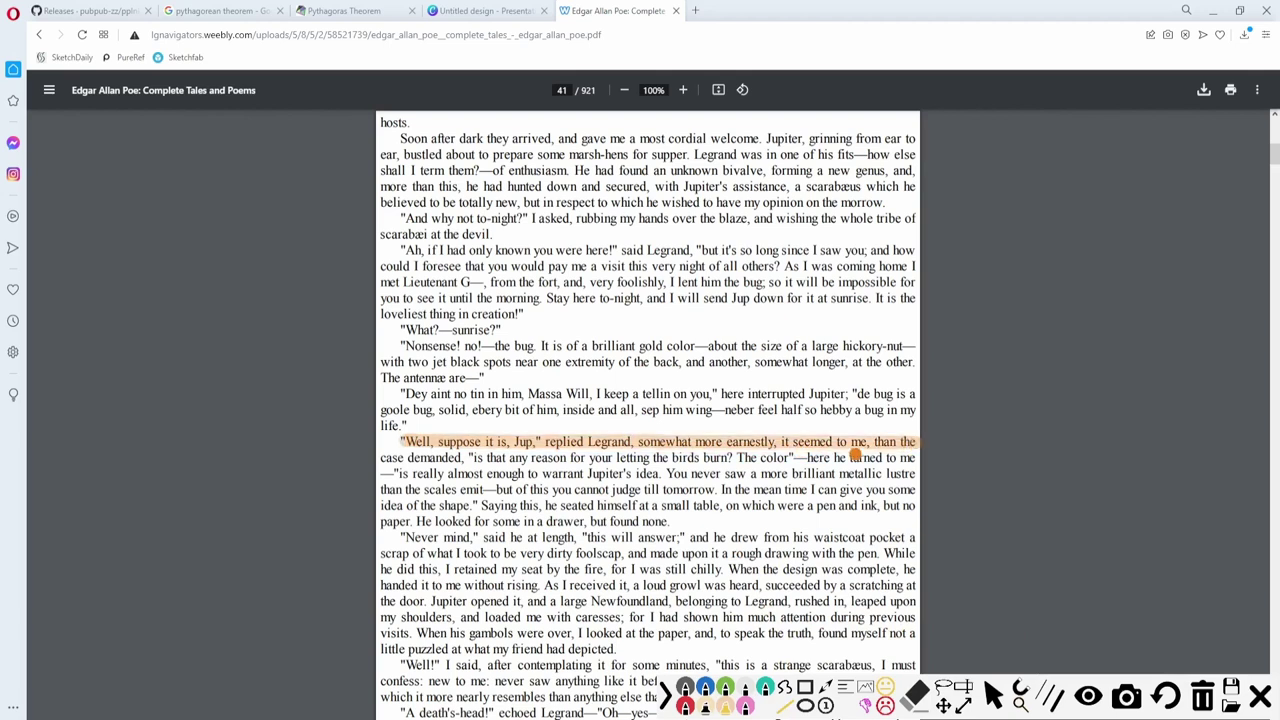
drag(380, 458, 733, 458)
drag(400, 537, 863, 538)
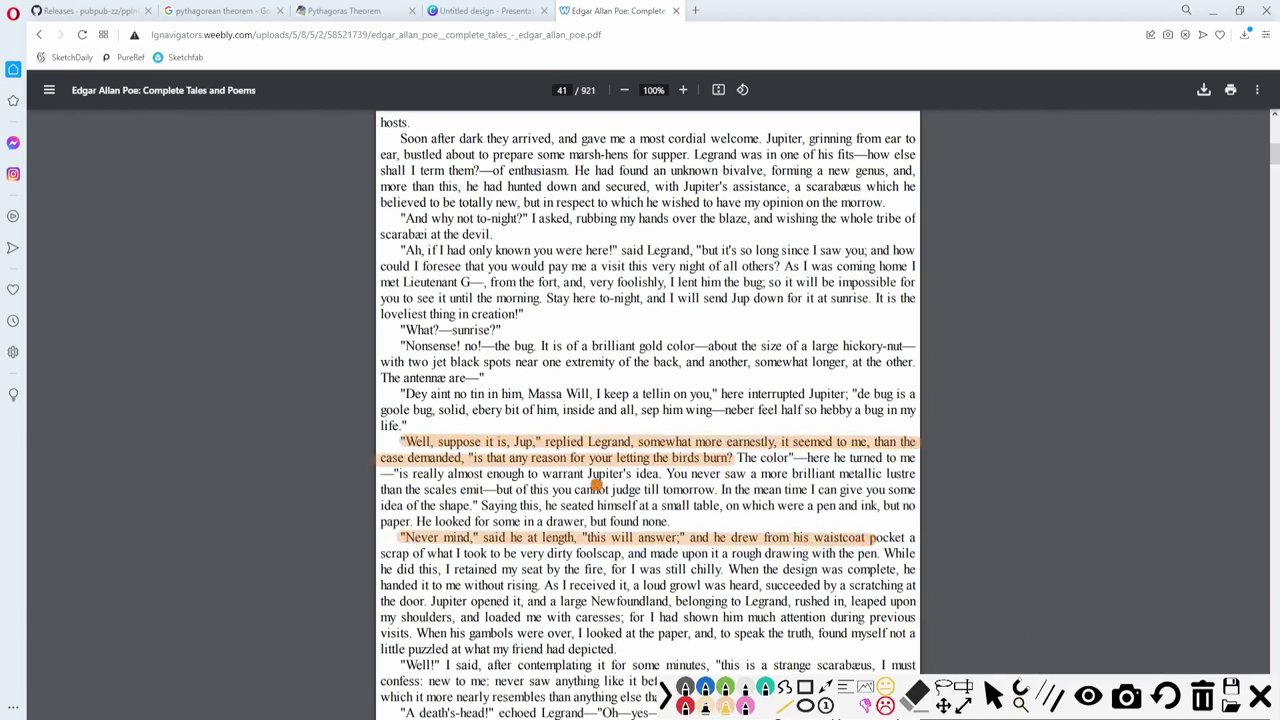
drag(382, 554, 625, 555)
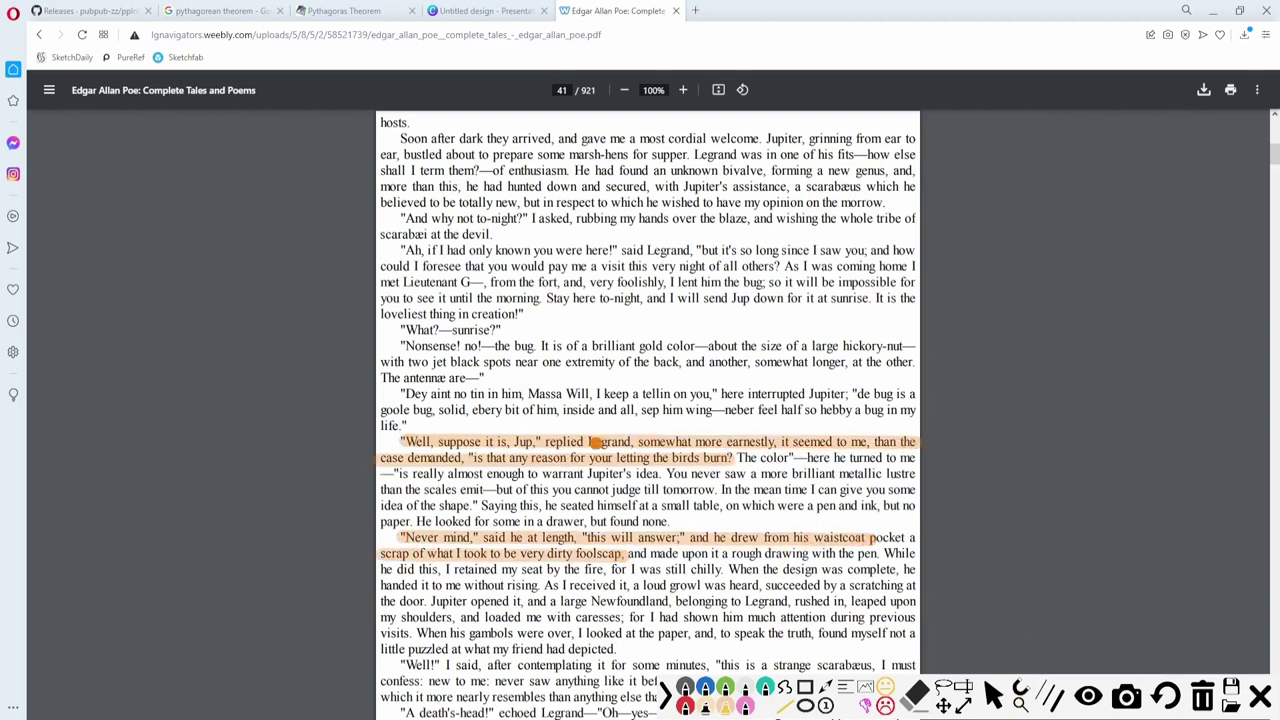
Highlight "In the mean time I can give you some" and nearby phrases freehand, and erase all highlights
click(783, 692)
drag(720, 490, 916, 490)
drag(830, 506, 558, 506)
drag(569, 594, 765, 600)
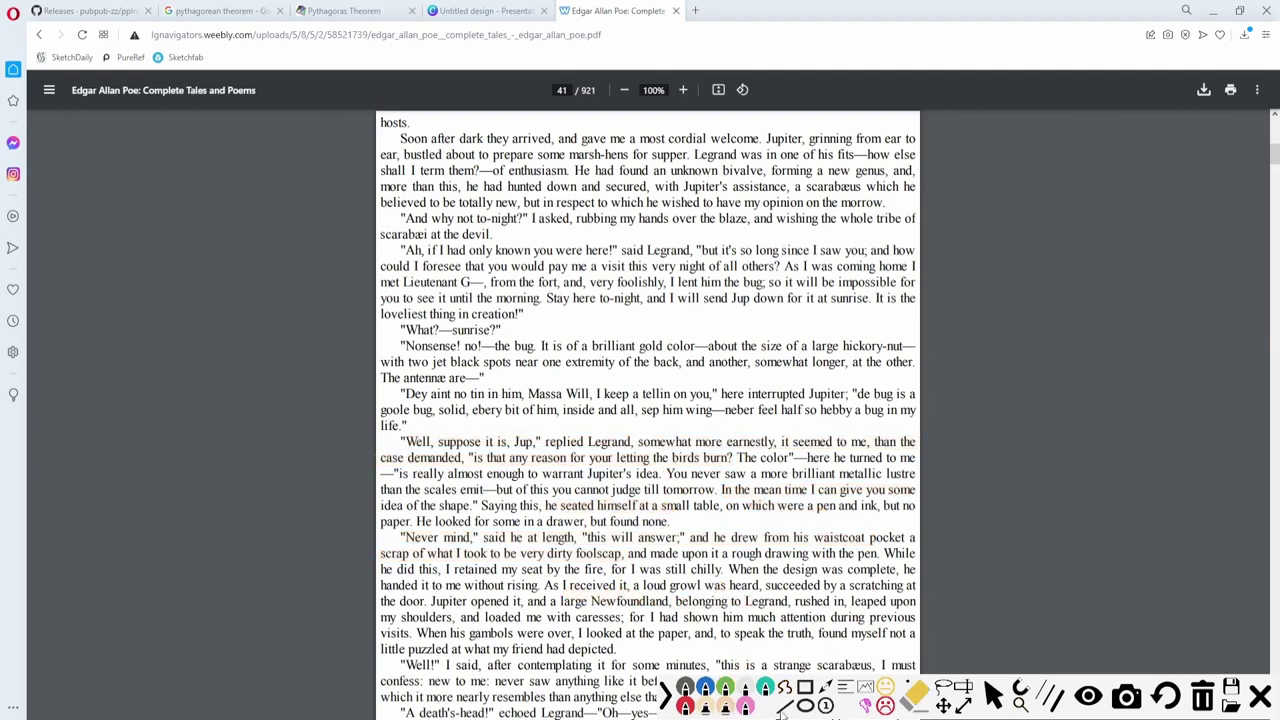
Look through the fill variants of the line and freehand drawing tools, and close the drawing toolbar
click(784, 706)
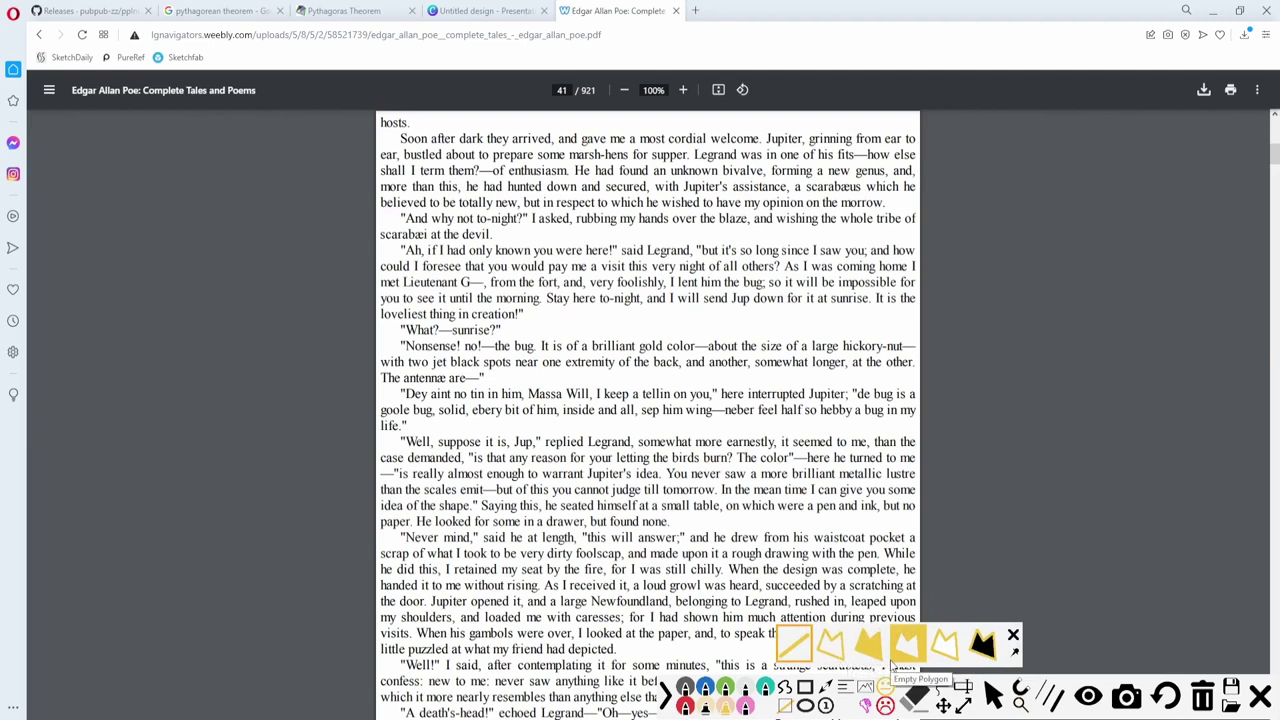
click(830, 648)
click(788, 708)
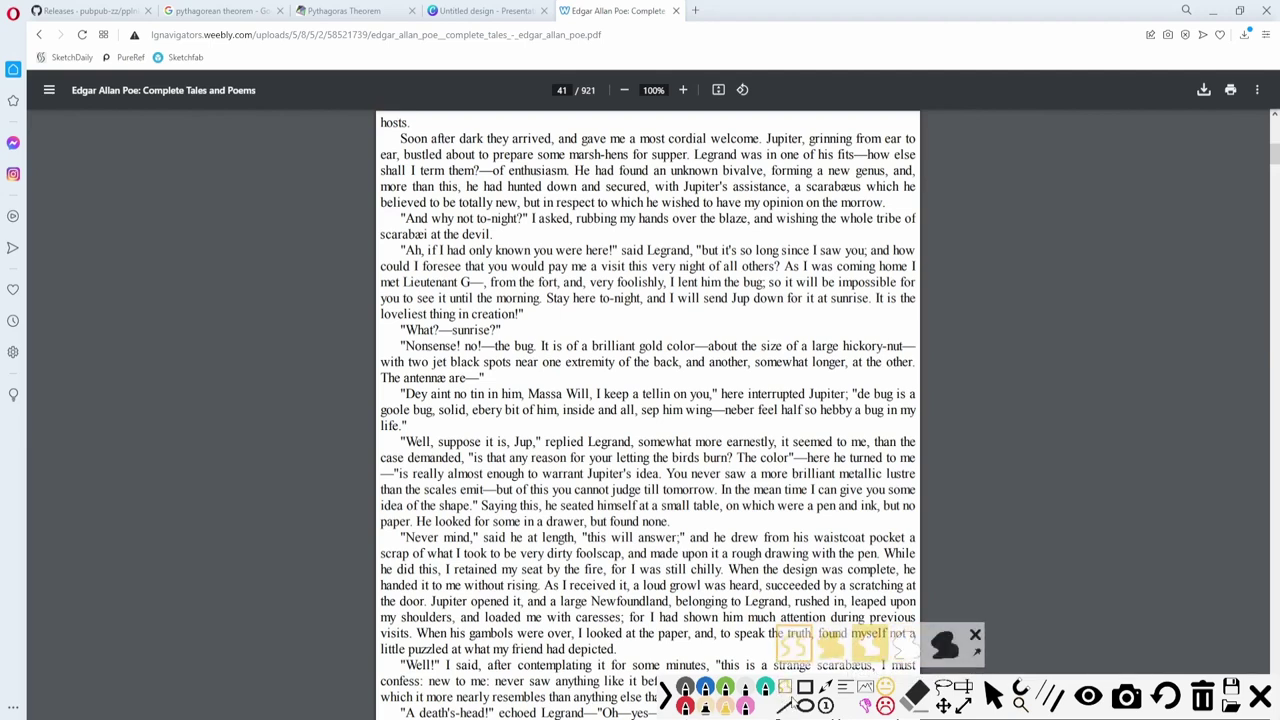
click(835, 650)
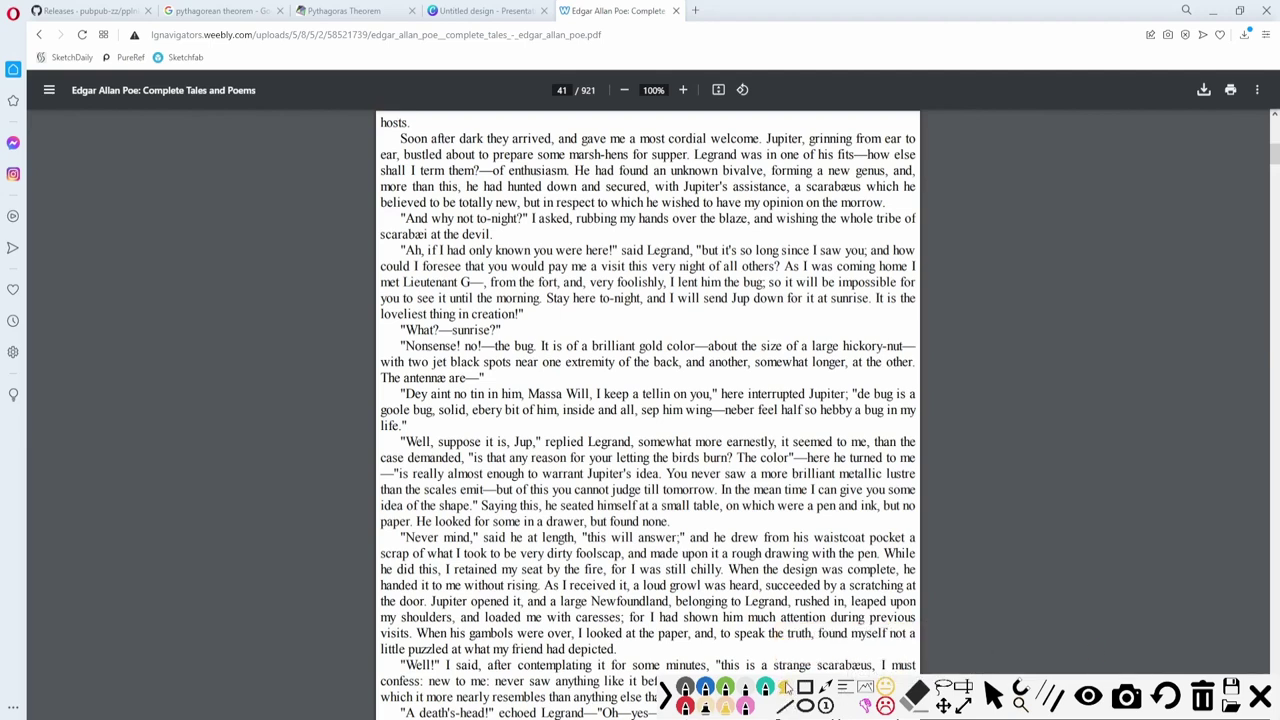
click(788, 688)
click(975, 636)
click(1259, 695)
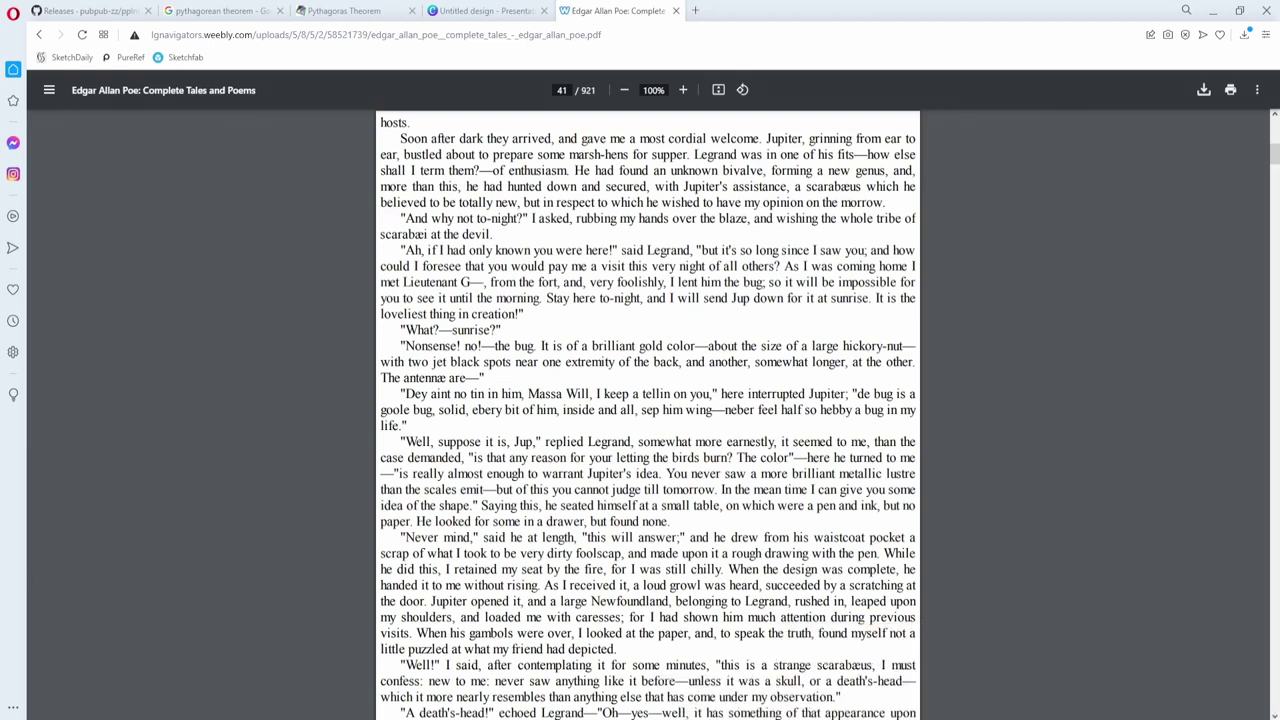
Switch Enable Secondary ToolBar off and back on in the general options, and close the options window
click(492, 189)
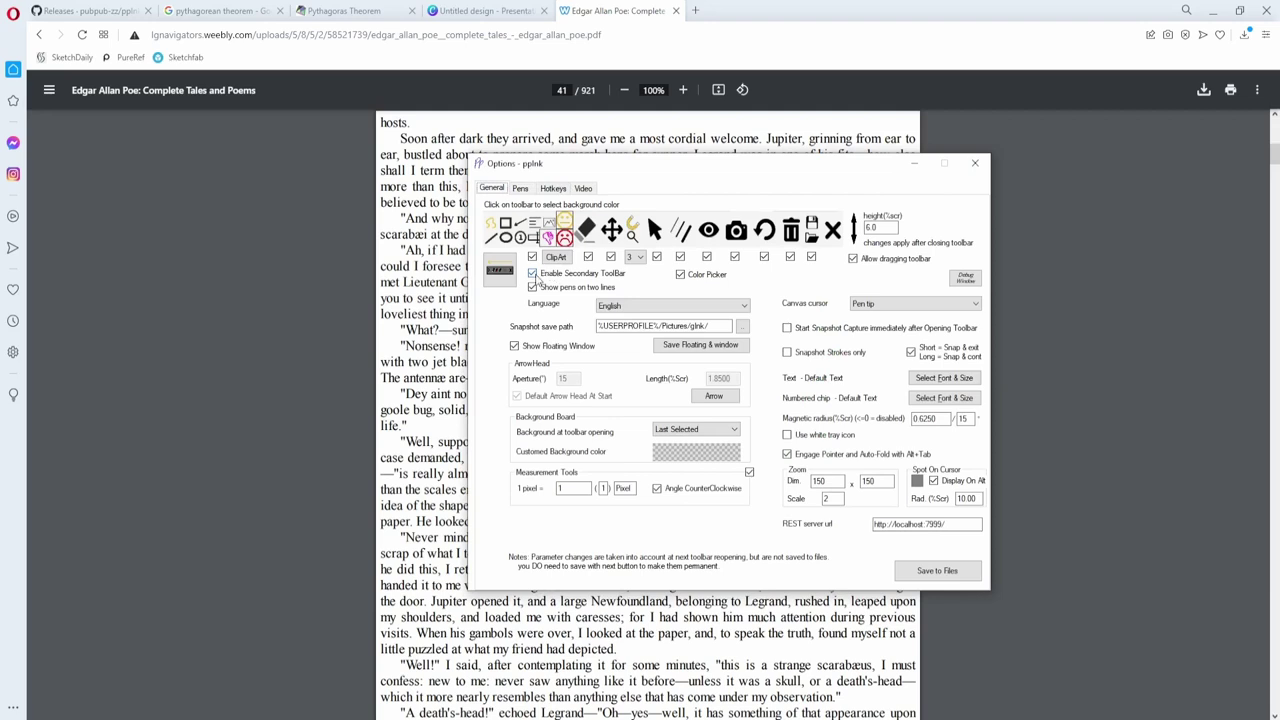
click(535, 274)
click(535, 274)
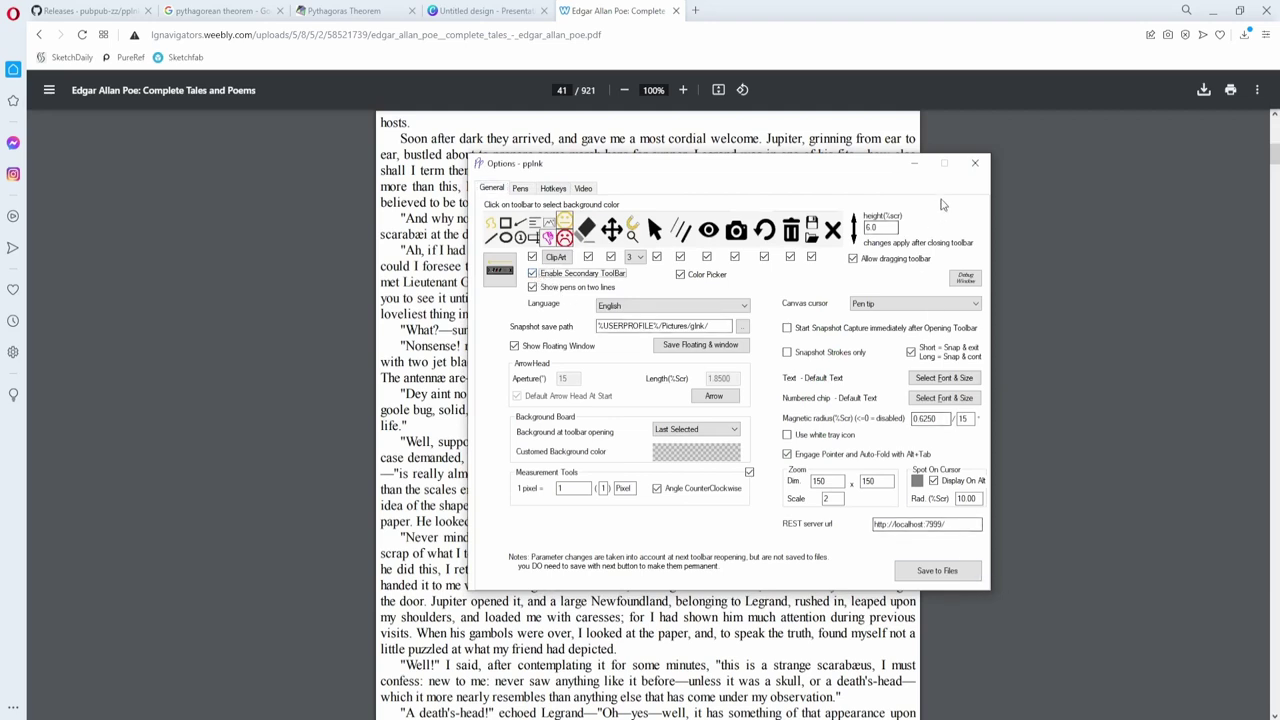
click(975, 163)
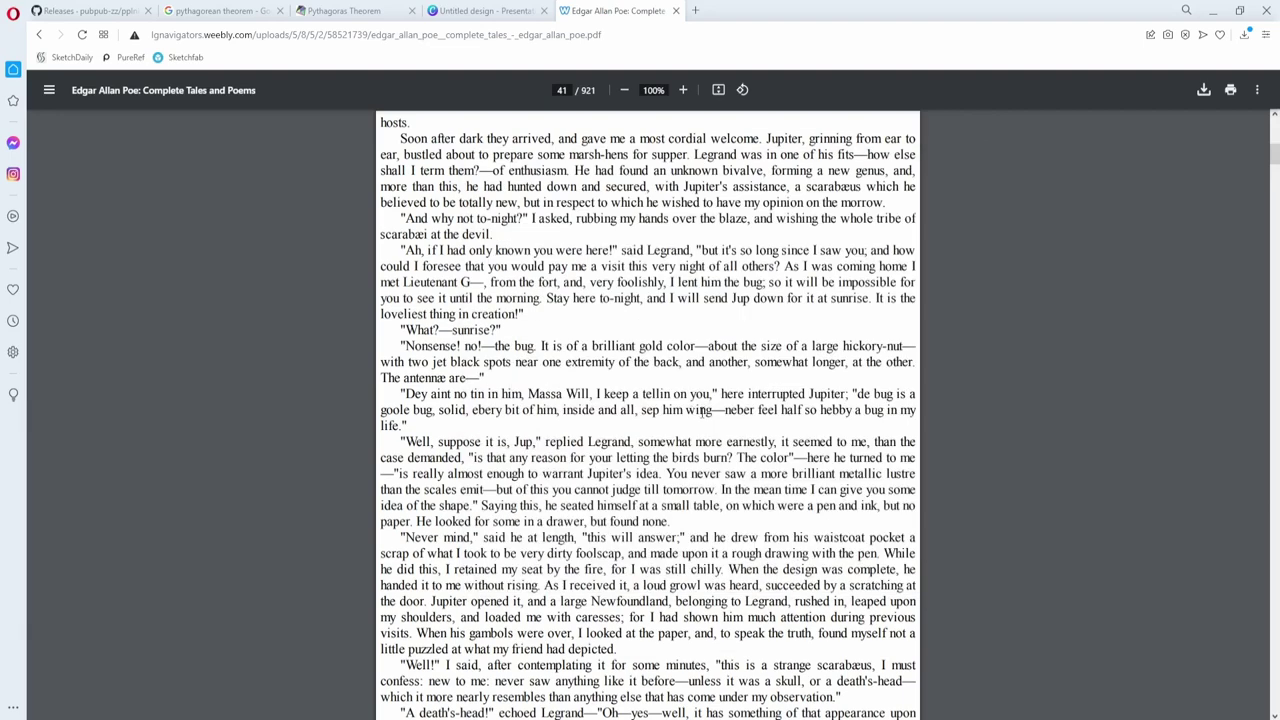
Reopen the freehand drawing variants and try the color-filled one
click(789, 692)
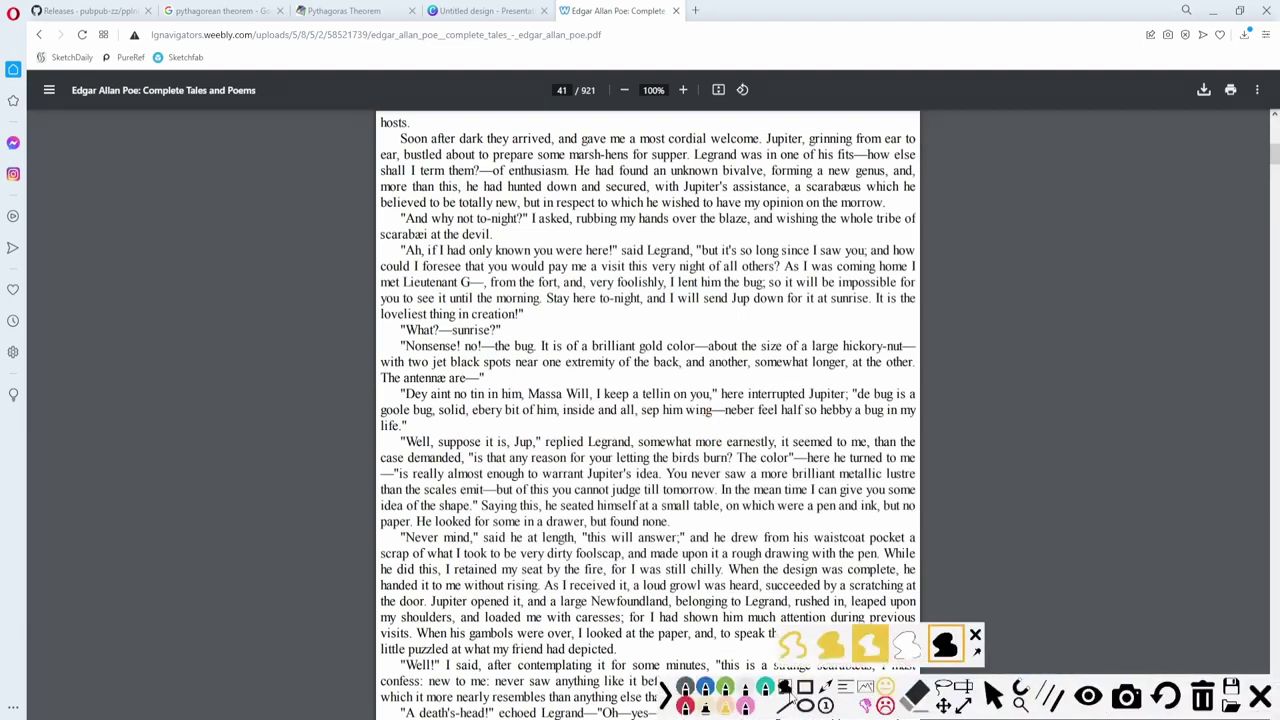
click(789, 692)
click(838, 651)
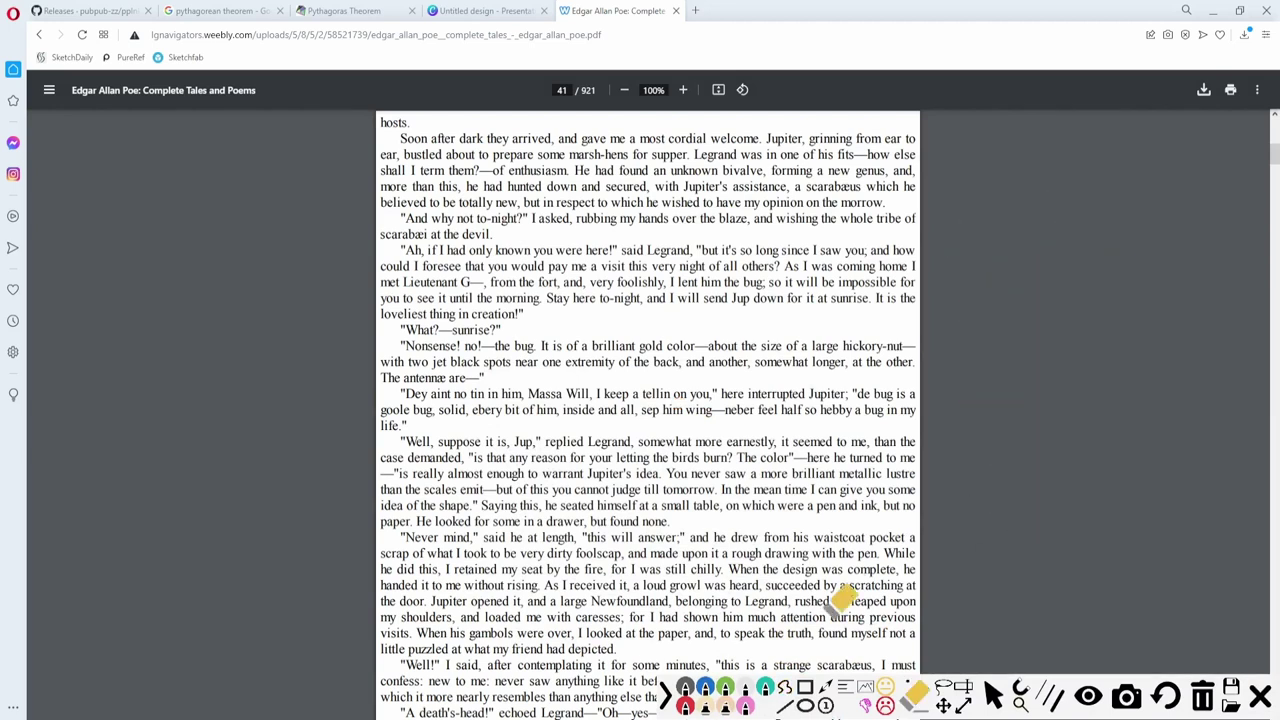
Draw several color-filled blue freehand shapes beside and over the PDF page, and clear all the drawings
click(789, 693)
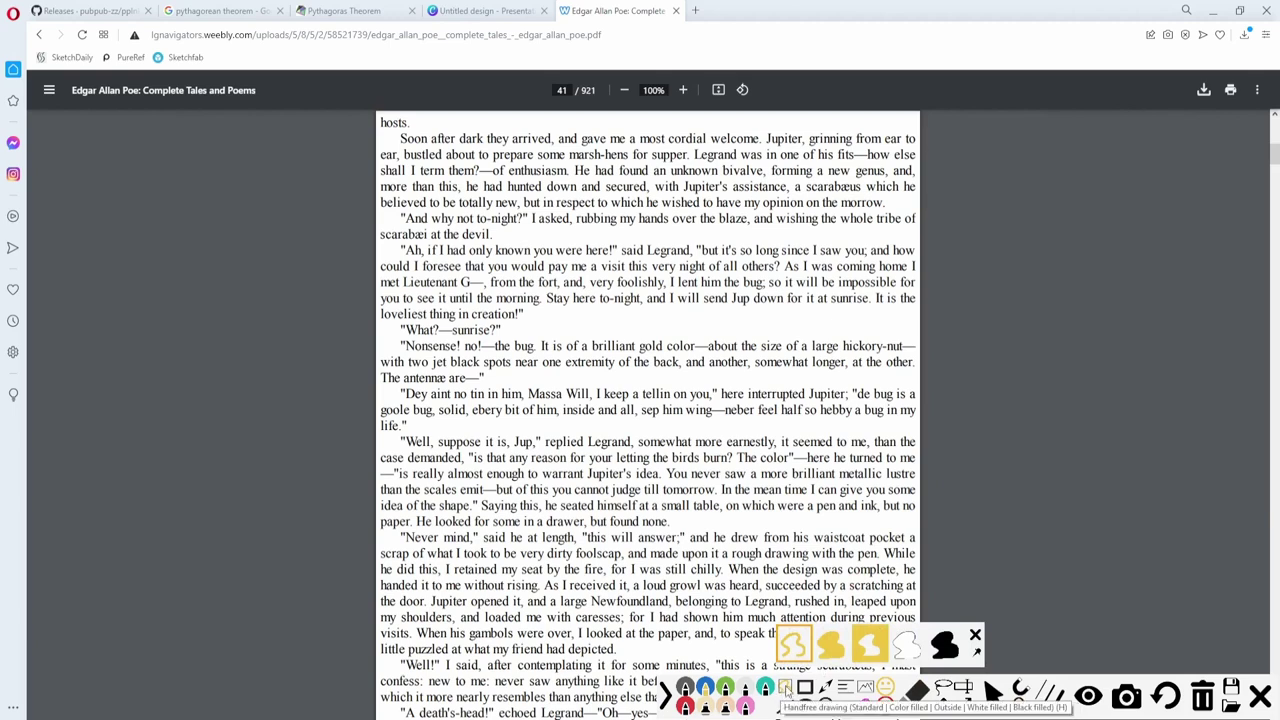
click(830, 647)
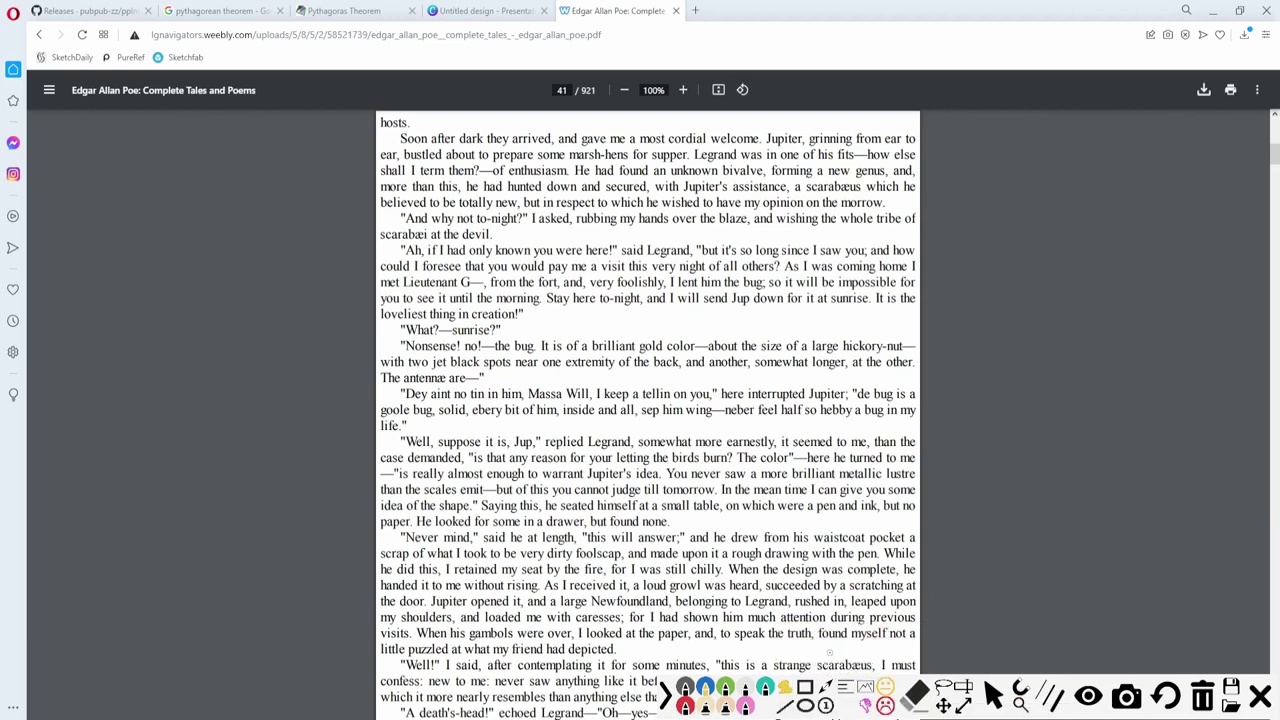
drag(1038, 289, 1142, 381)
mouse_move(1085, 189)
mouse_down()
mouse_move(1172, 222)
mouse_move(1160, 198)
mouse_up()
mouse_move(967, 183)
mouse_down()
mouse_move(942, 197)
mouse_move(965, 185)
mouse_up()
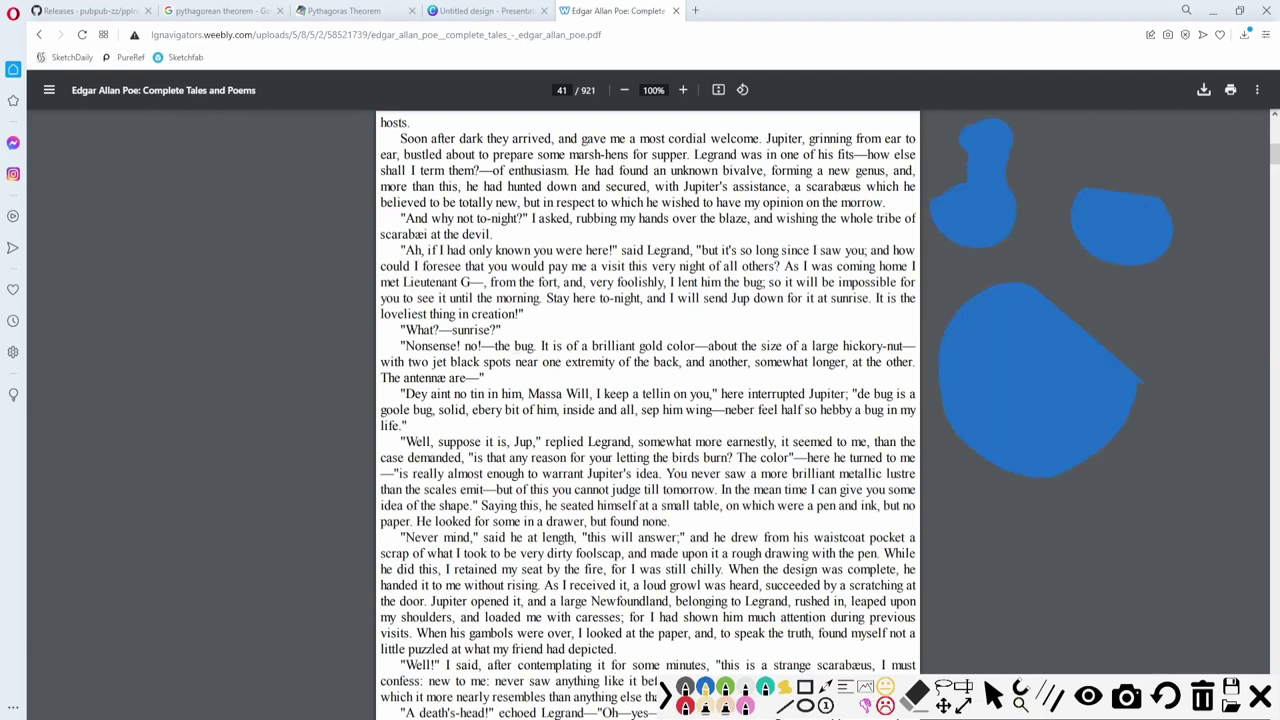
mouse_move(610, 402)
mouse_down()
mouse_move(742, 494)
mouse_move(605, 405)
mouse_up()
click(1203, 696)
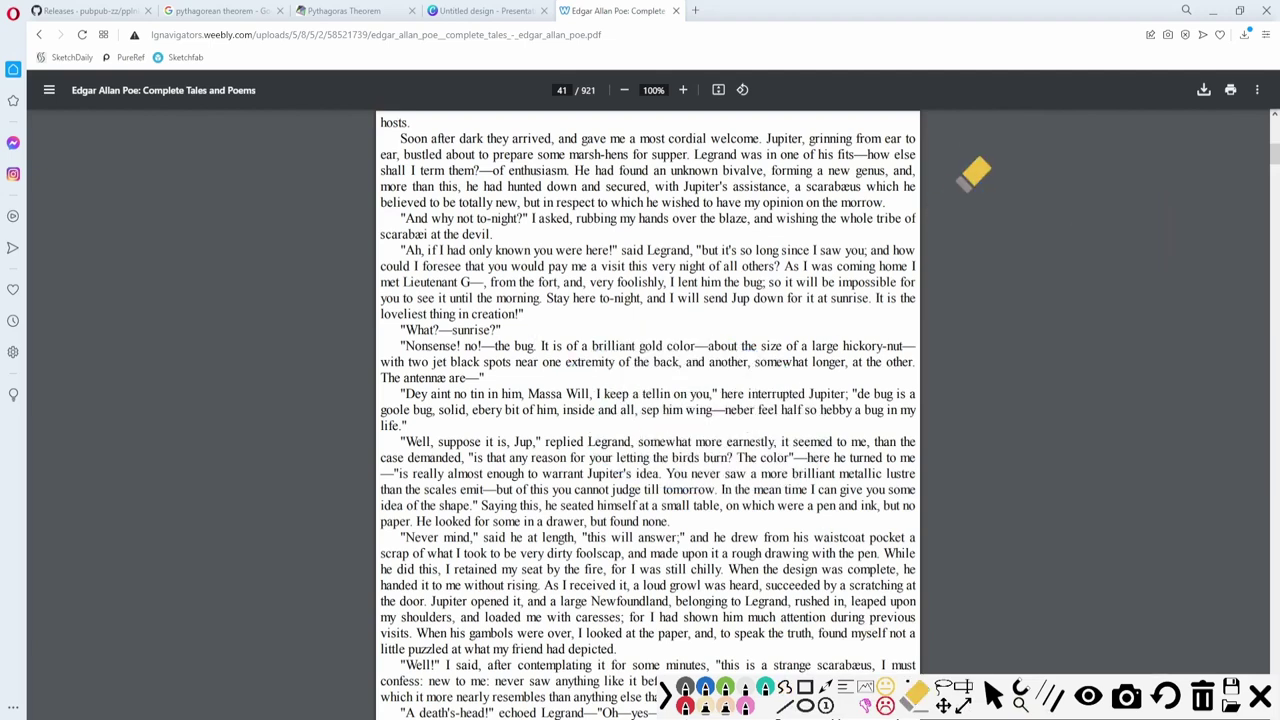
Draw a closed freehand shape beside the page's edge with the outside-fill variant, painting everything around it blue
click(786, 688)
click(975, 634)
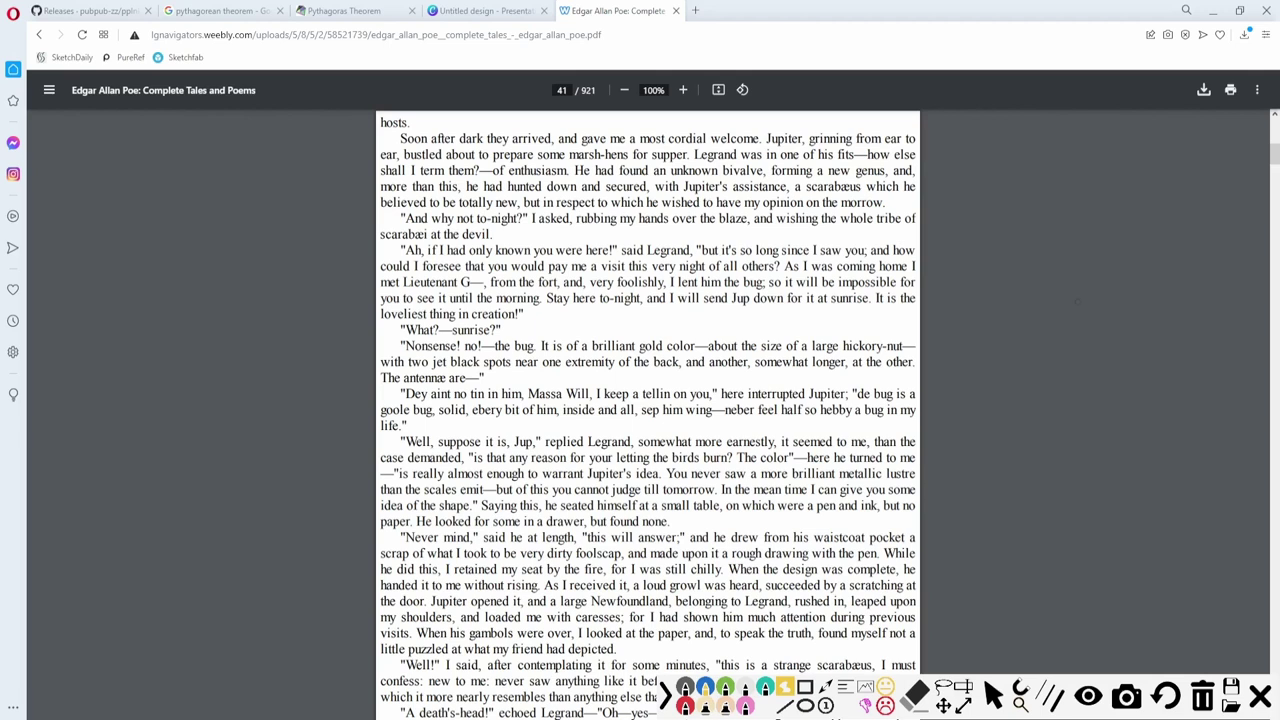
drag(1058, 347, 1084, 272)
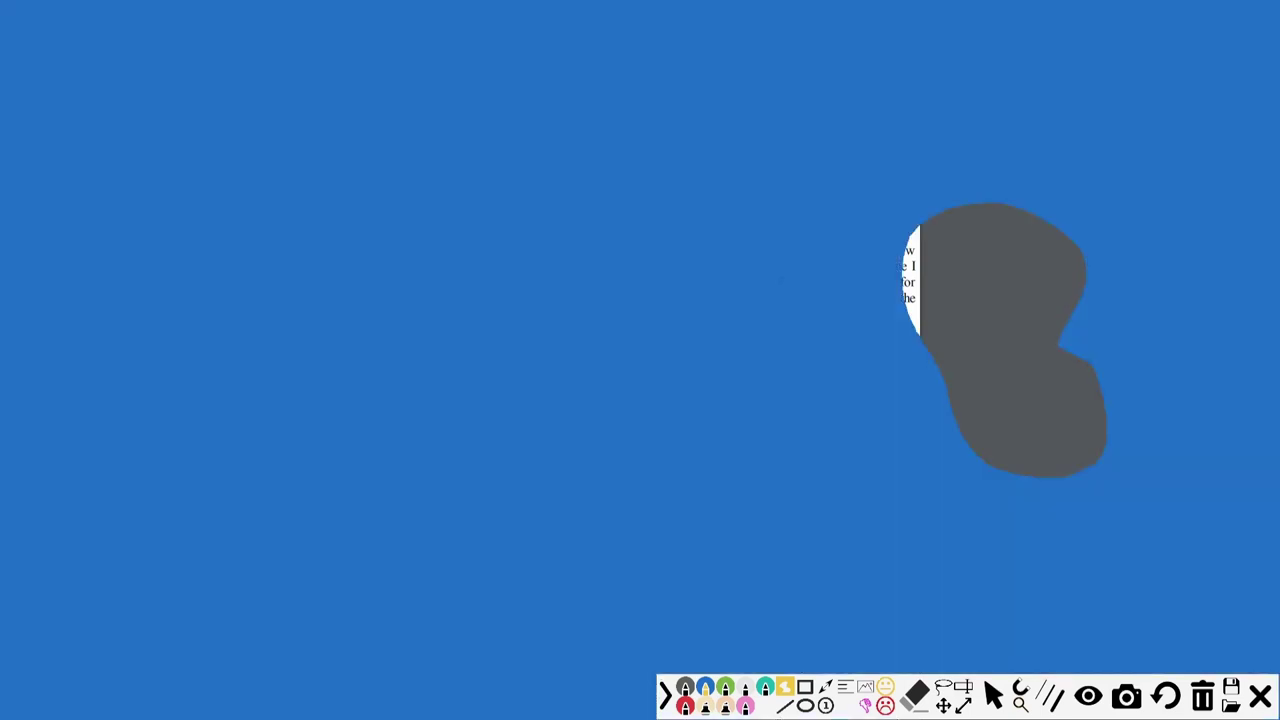
Erase the blue outside fill and isolate the words "Well, suppose it is, Jup," with a new outside-fill freehand shape
click(914, 695)
click(950, 425)
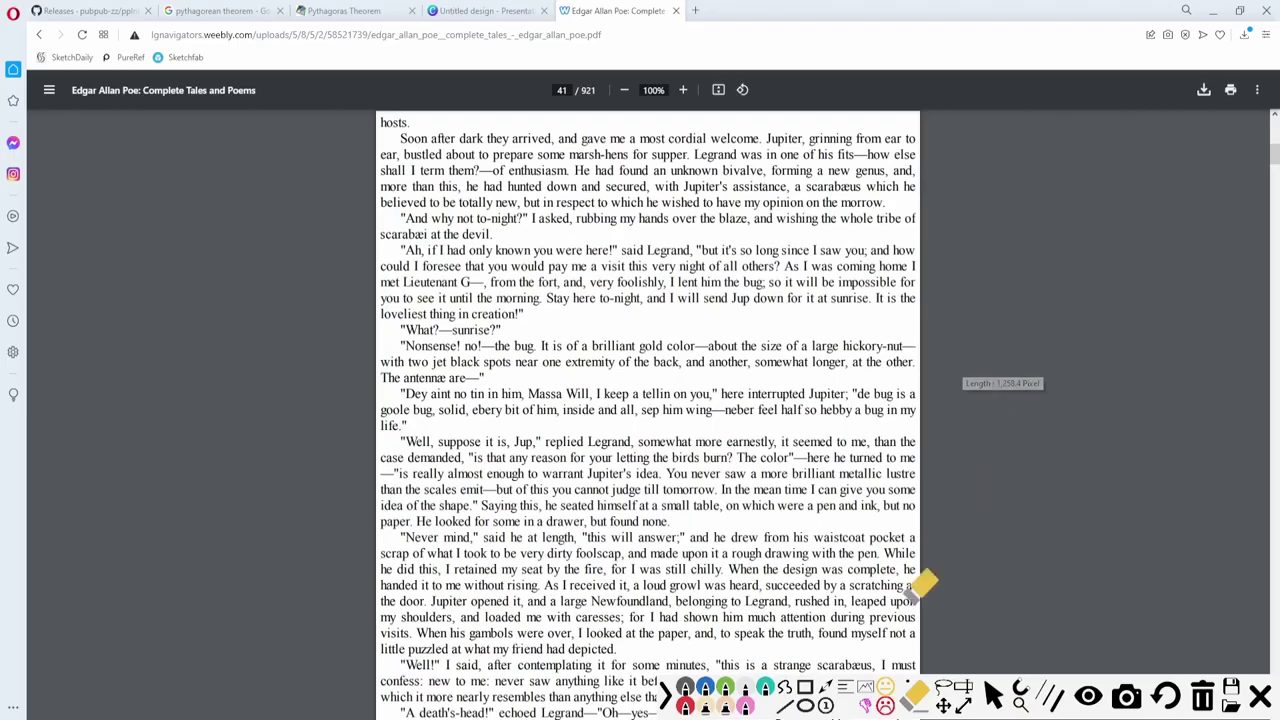
click(712, 697)
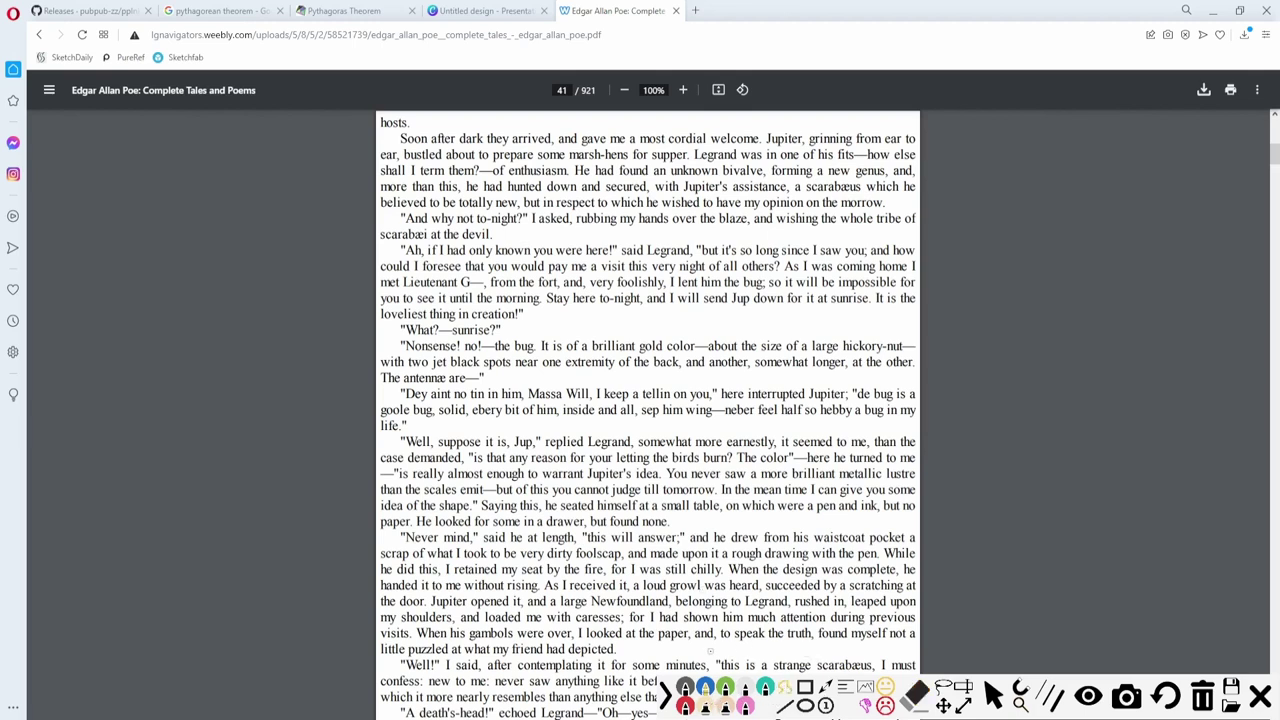
click(785, 687)
mouse_move(511, 432)
mouse_down()
mouse_move(388, 434)
mouse_move(576, 450)
mouse_move(582, 436)
mouse_up()
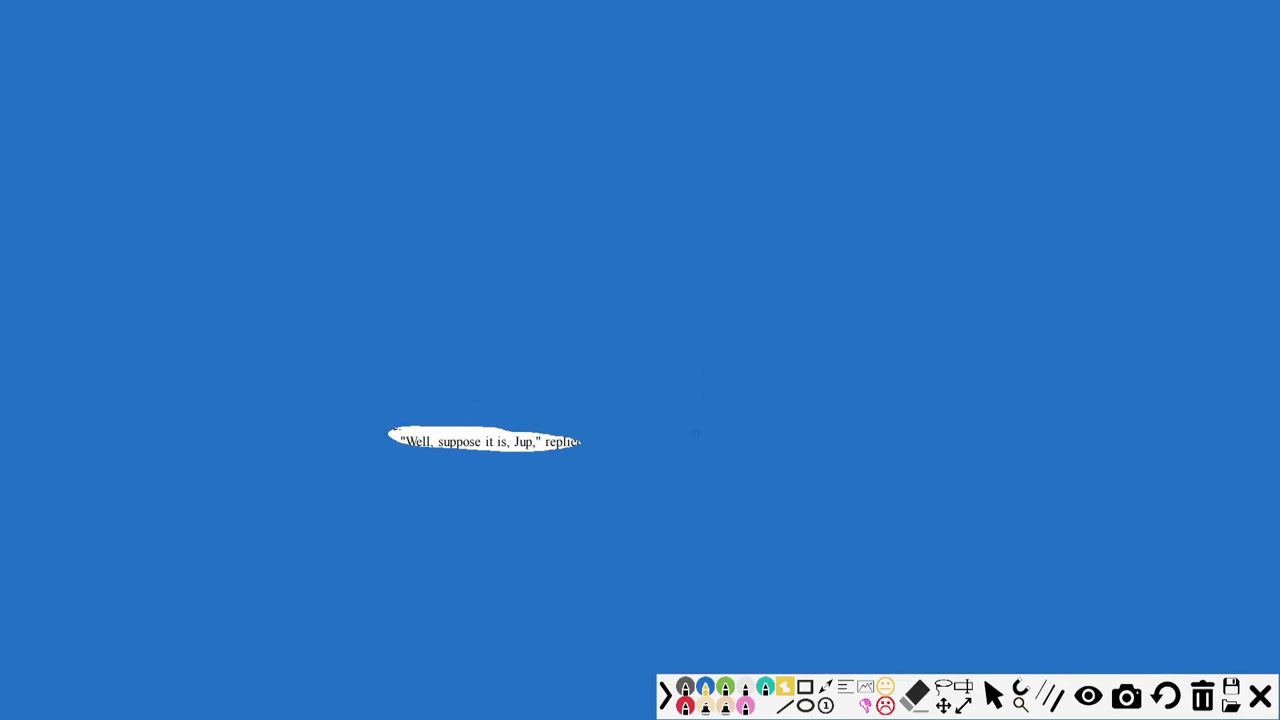
Draw a closed freehand shape beside the page with the white-filled variant
click(785, 687)
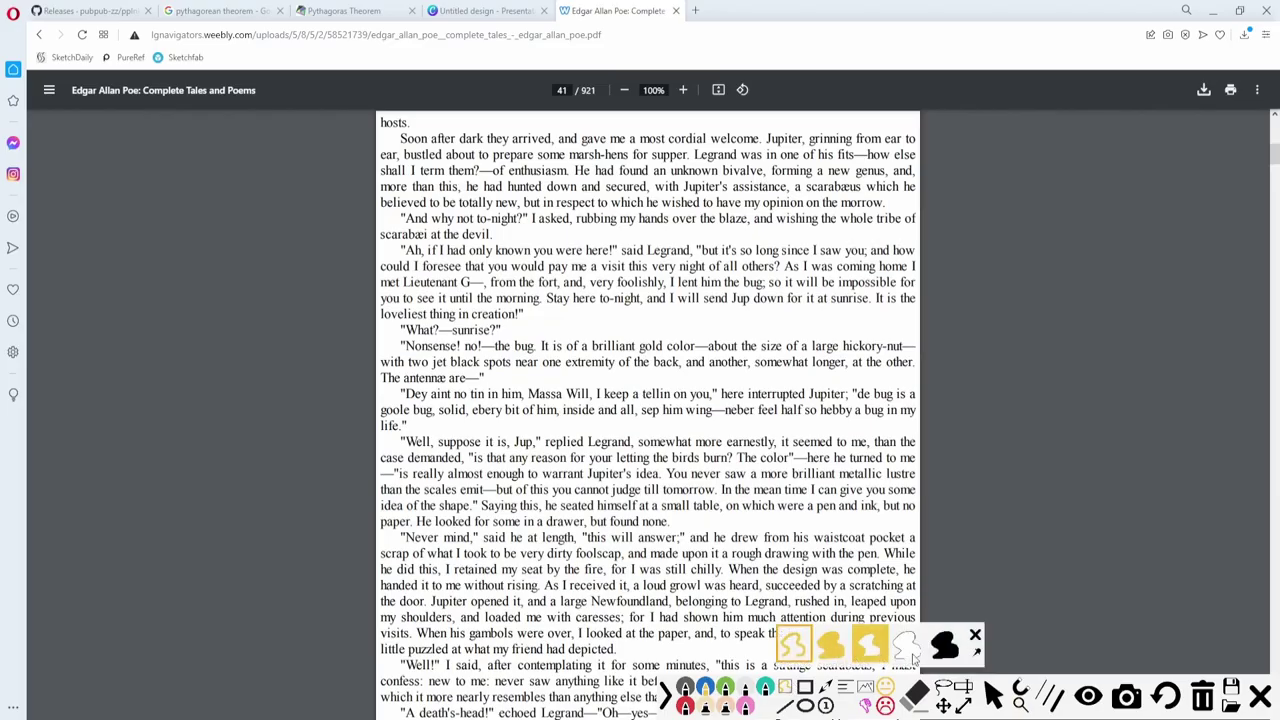
click(914, 654)
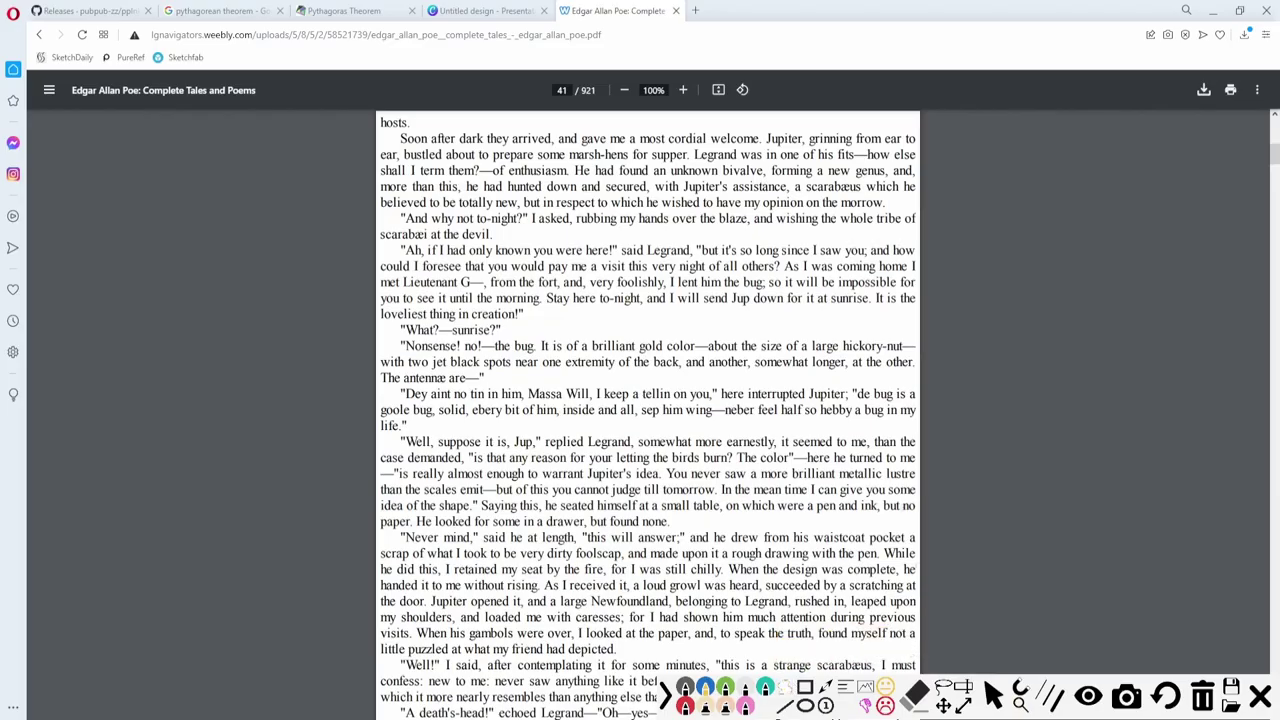
drag(1016, 304, 1132, 393)
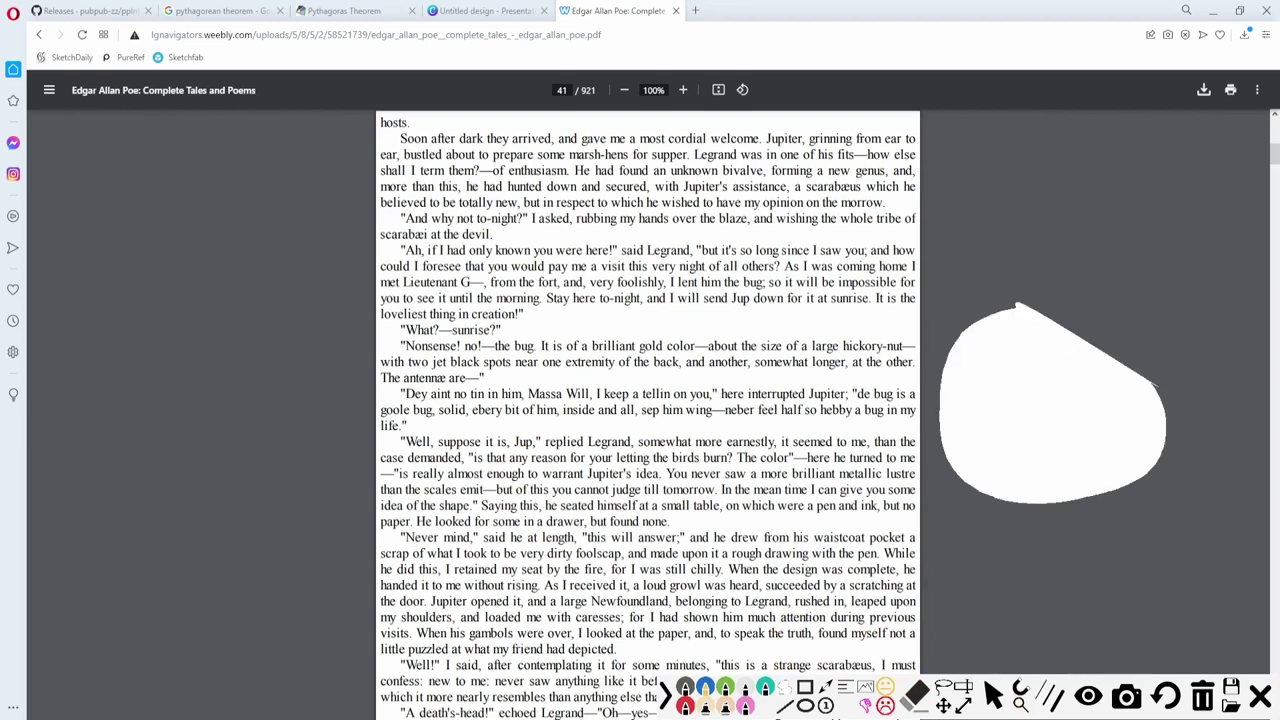
Erase the white shape and choose the black-filled freehand variant
click(786, 694)
click(915, 693)
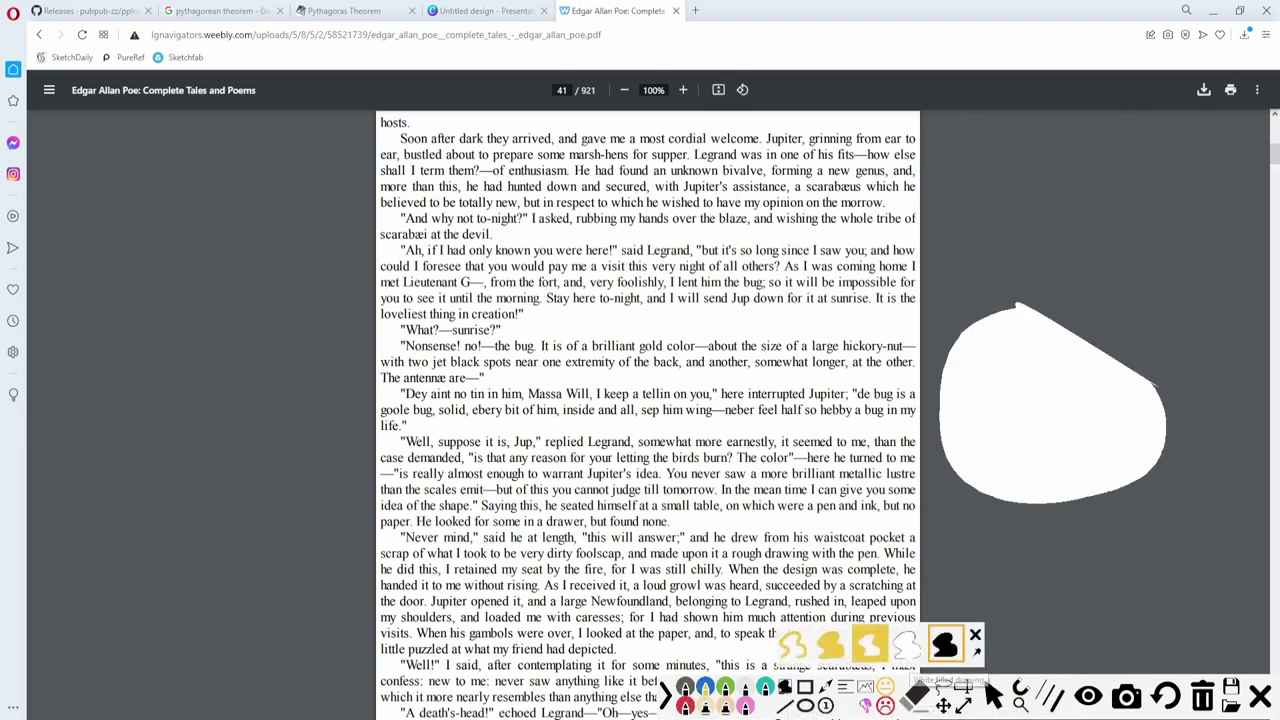
click(1005, 410)
click(788, 688)
click(951, 640)
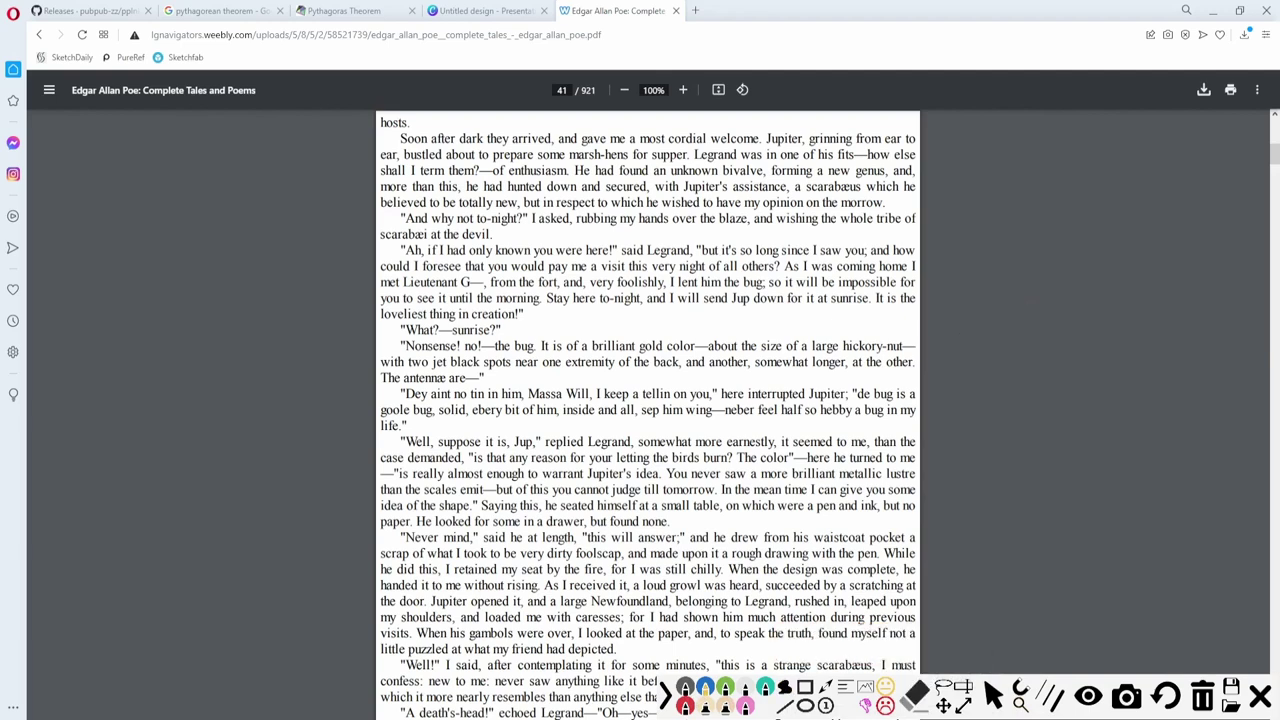
Draw a blue color-filled rectangle over the page text, extending past the page's edge
click(805, 688)
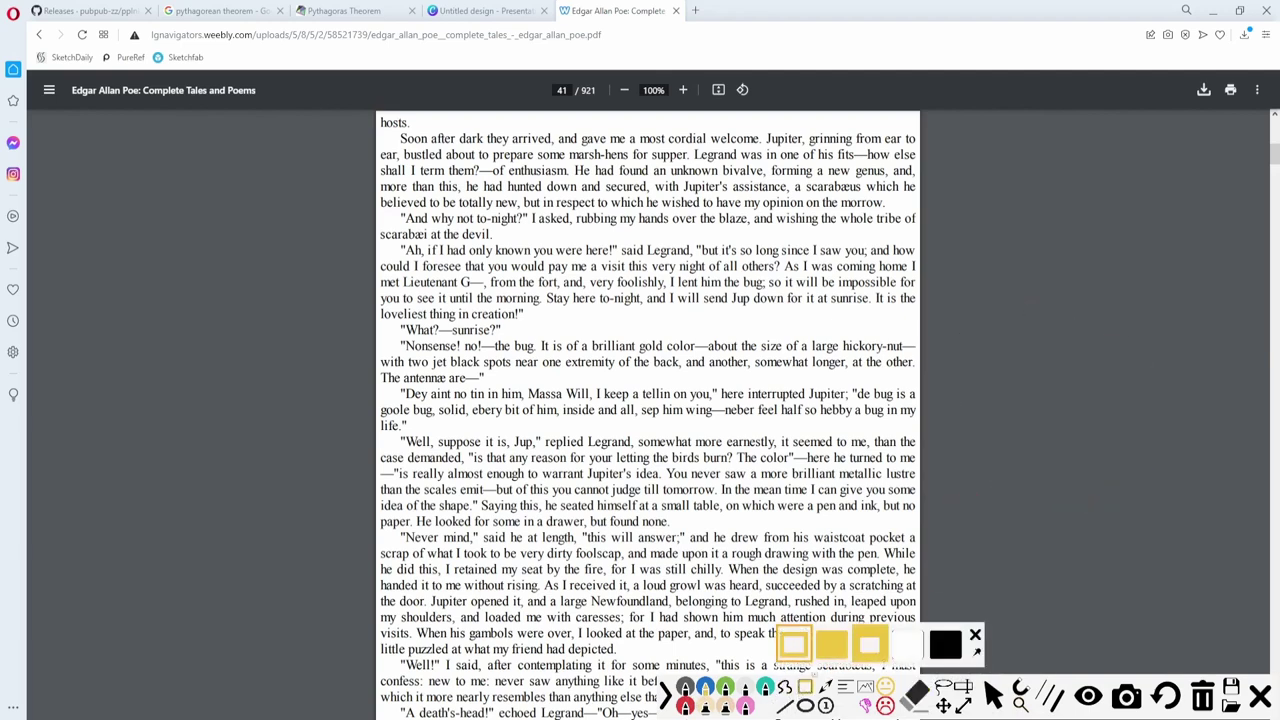
click(829, 648)
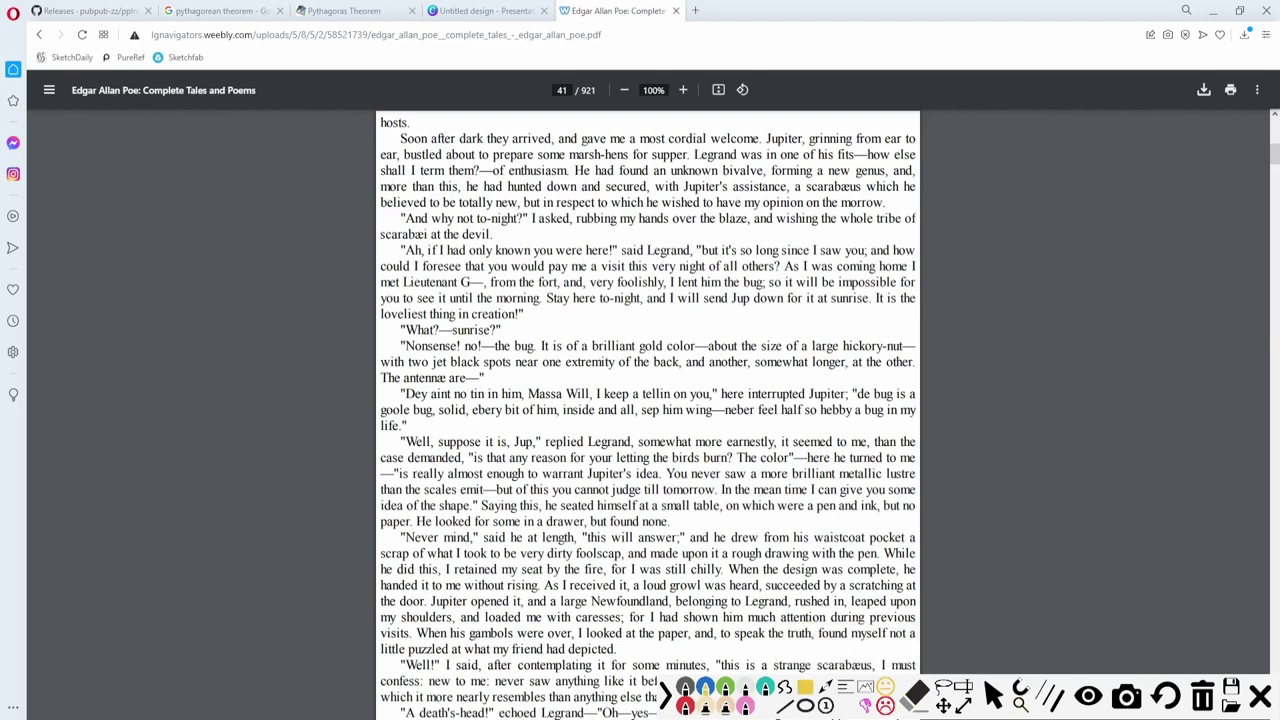
drag(652, 278, 978, 464)
Draw an outside-fill rectangle beside the page, and erase both it and the blue color-filled rectangle
click(805, 688)
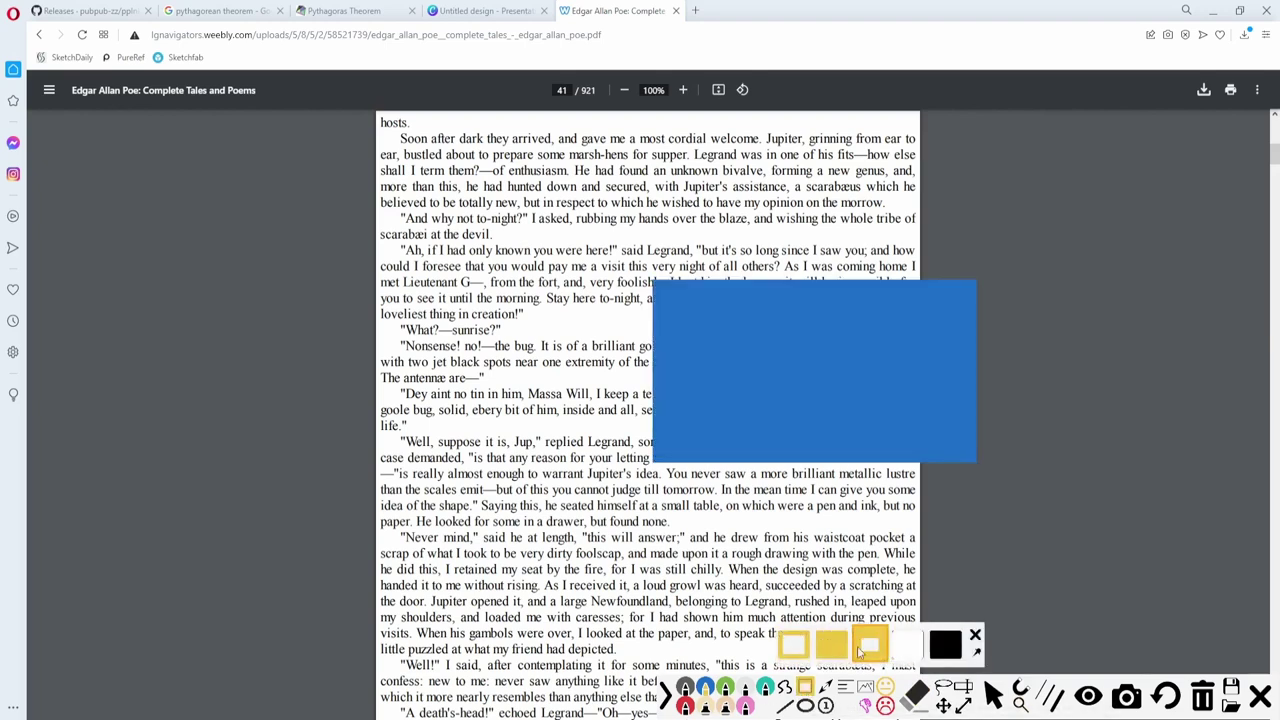
click(872, 648)
drag(1022, 381, 1151, 524)
click(916, 694)
click(1003, 426)
click(854, 342)
Draw a white-filled rectangle beside the page and a black-filled rectangle above it
click(805, 688)
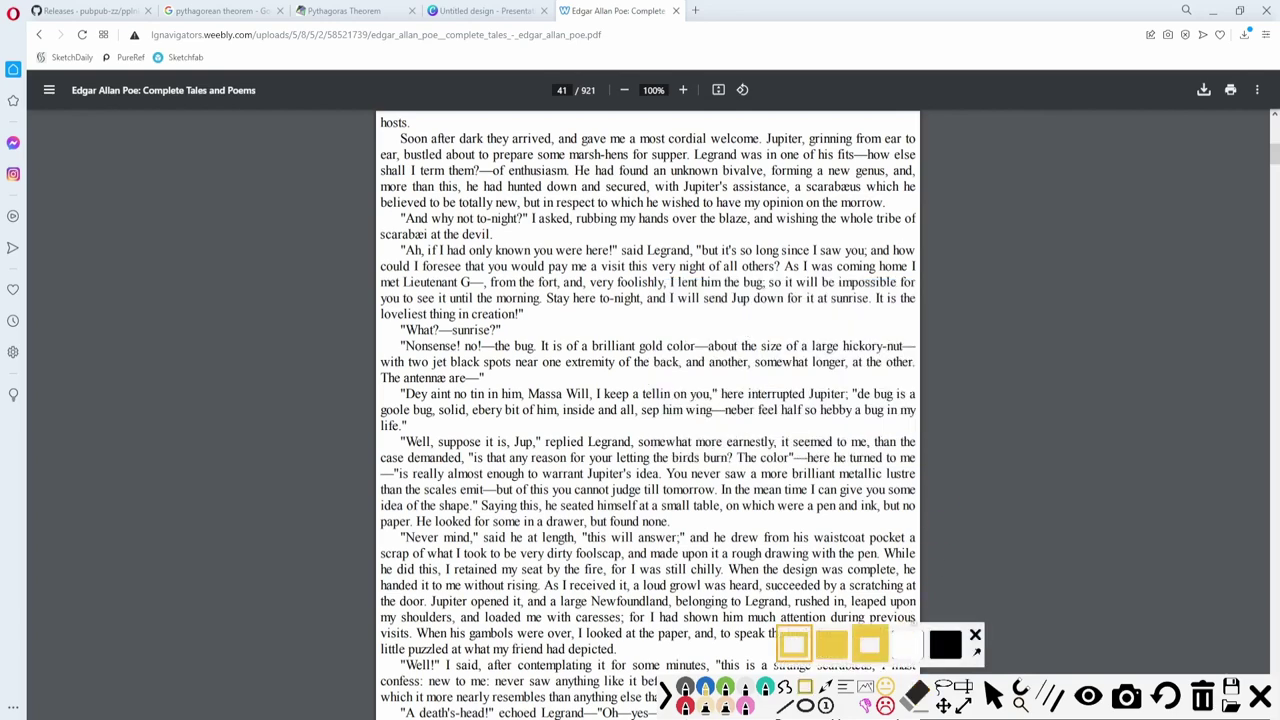
click(908, 646)
drag(953, 456, 1103, 559)
click(806, 689)
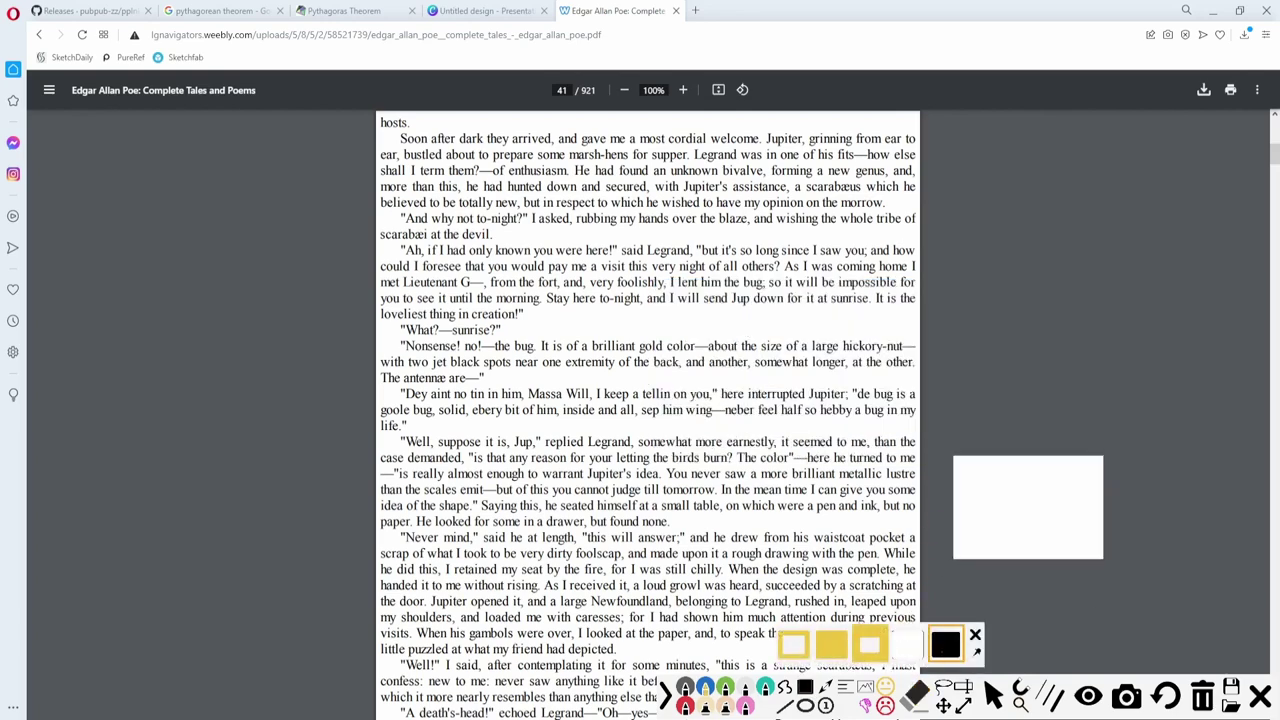
click(945, 646)
drag(922, 328, 1074, 440)
Erase the black-filled and white-filled rectangles beside the page
click(916, 694)
click(1000, 374)
click(1040, 528)
Cycle repeatedly through the fill variants of the freehand drawing tool by reselecting it
click(788, 688)
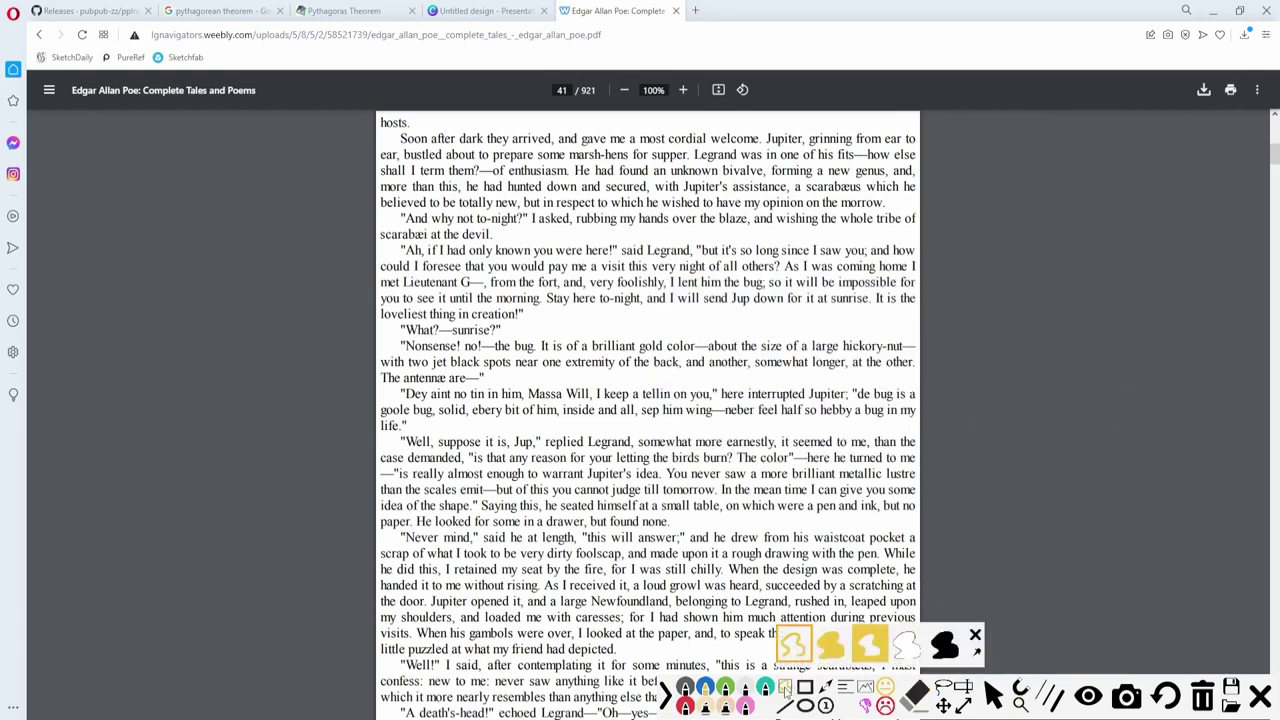
click(785, 689)
click(786, 691)
click(786, 691)
click(786, 691)
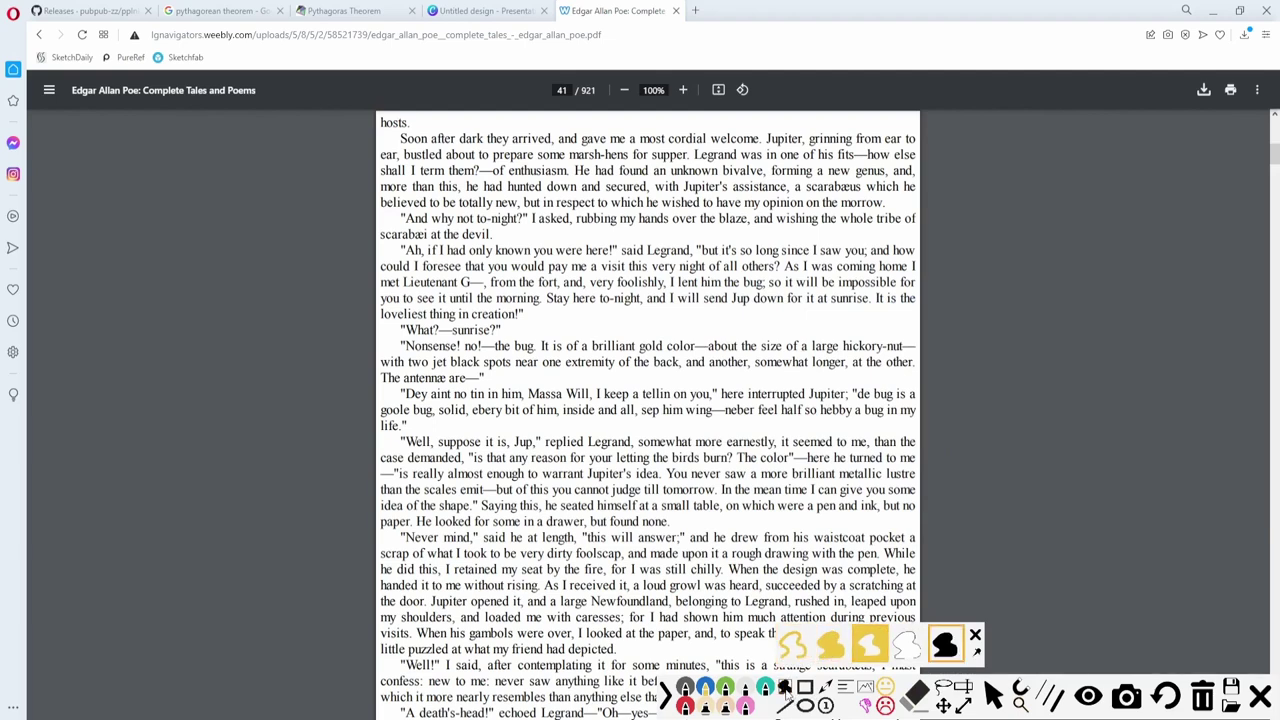
click(786, 691)
click(786, 691)
click(786, 691)
click(786, 691)
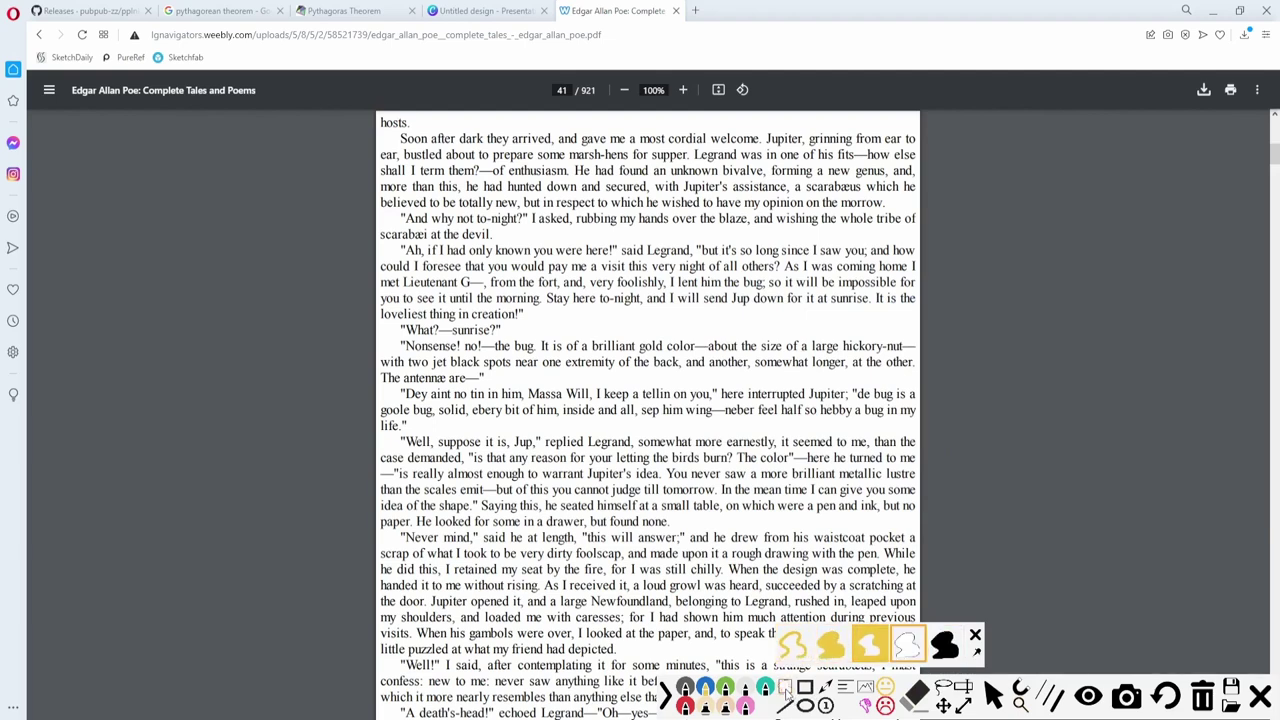
click(786, 691)
click(786, 691)
click(786, 691)
click(786, 691)
click(786, 691)
click(786, 691)
click(786, 691)
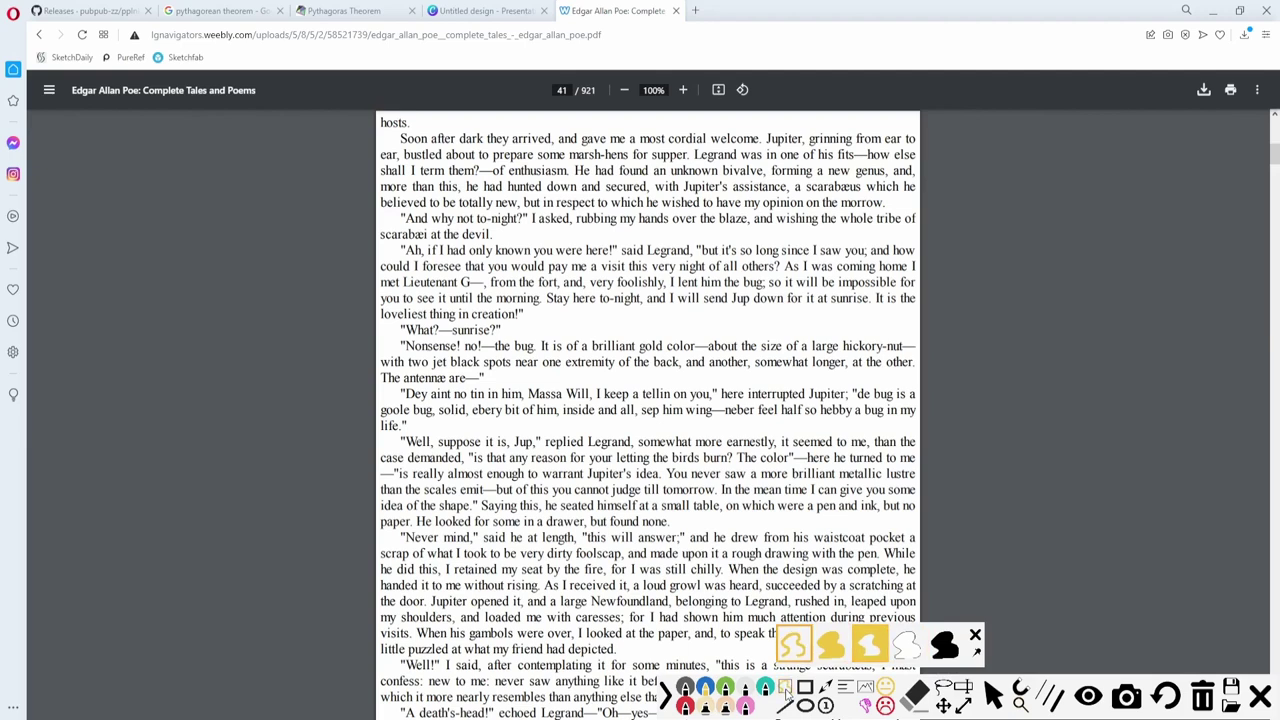
click(786, 690)
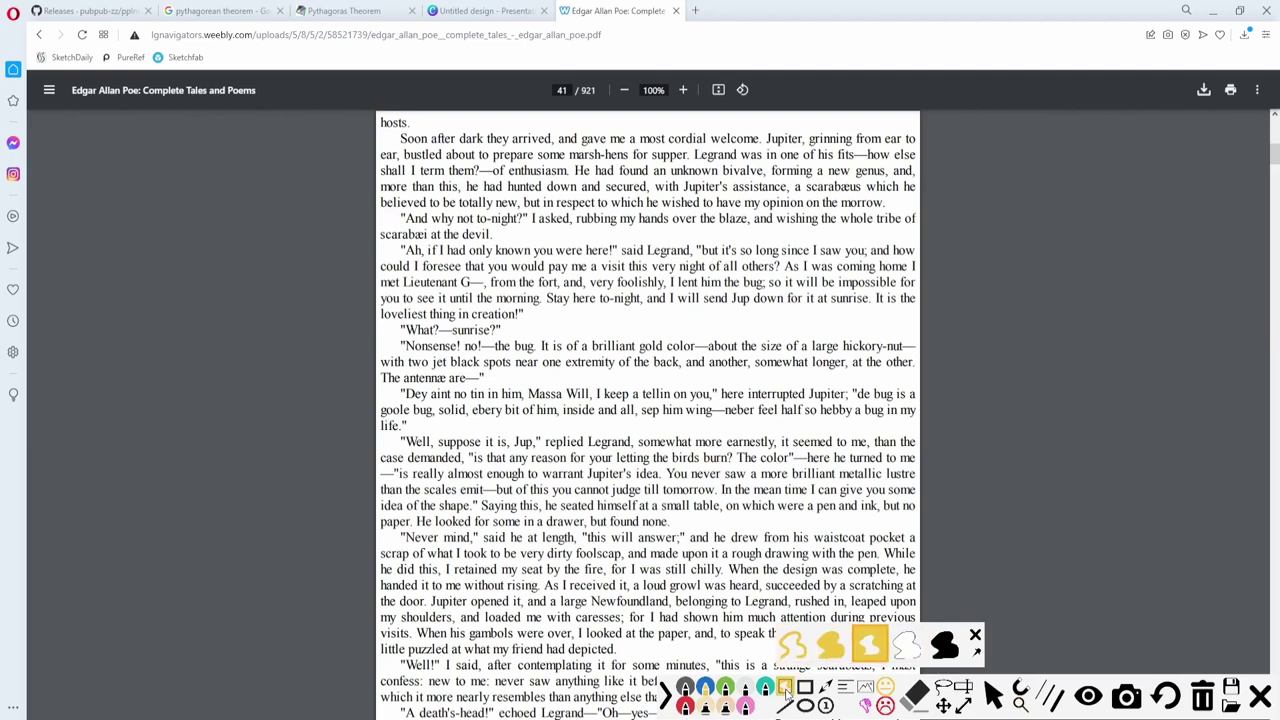
Draw an empty blue rectangle beside the page and a color-filled blue rectangle overlapping it and the page text
click(805, 688)
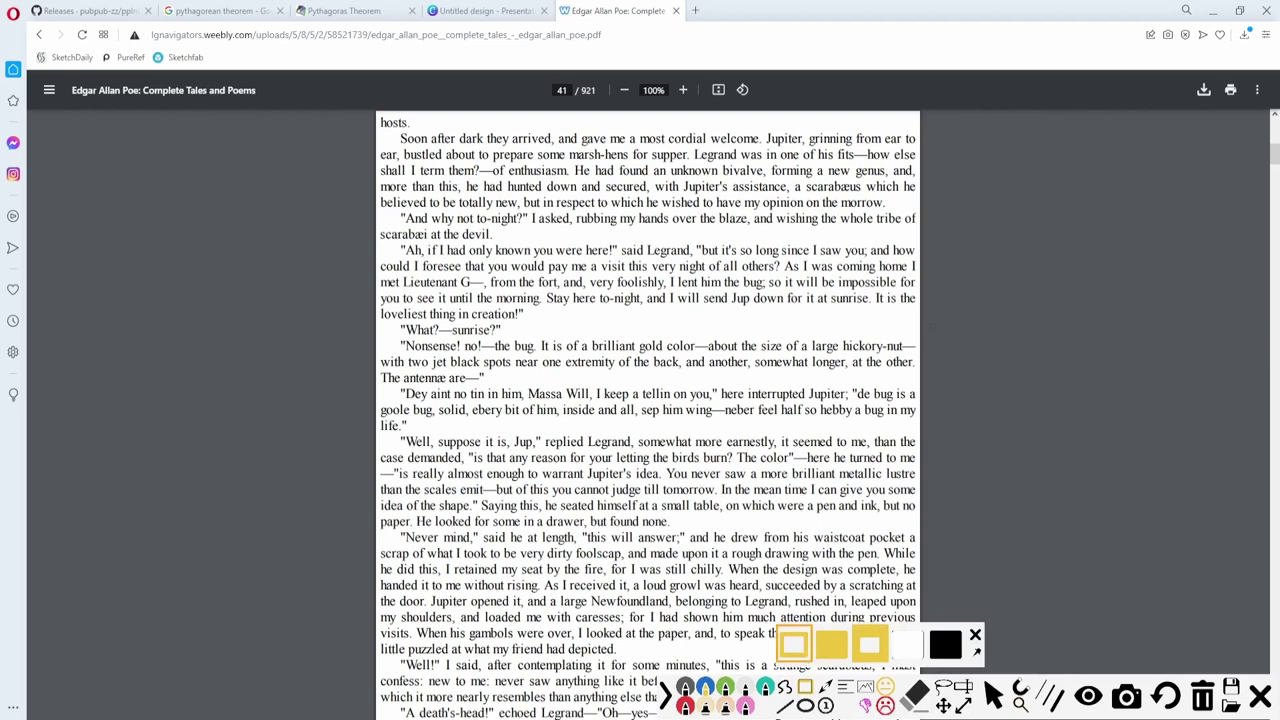
drag(932, 326, 1130, 488)
click(806, 690)
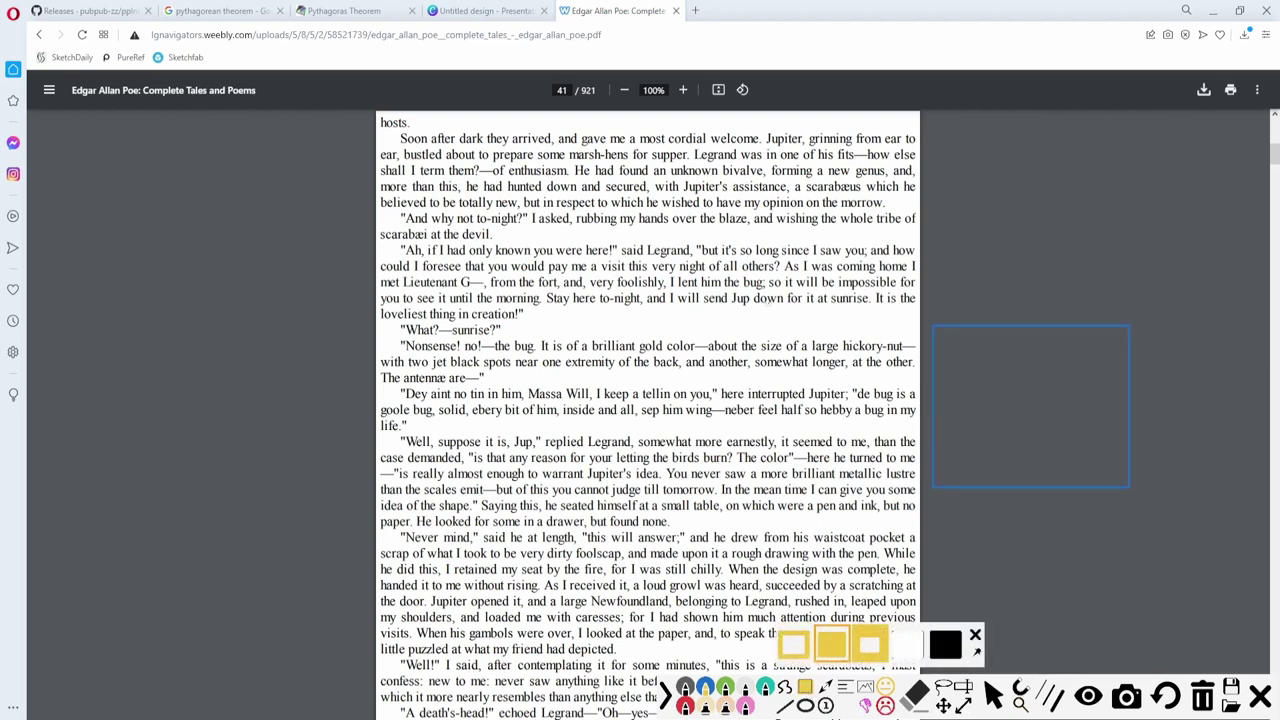
drag(712, 262, 960, 408)
Draw an outside-fill rectangle near the page's edge and erase all the drawn rectangles
click(805, 687)
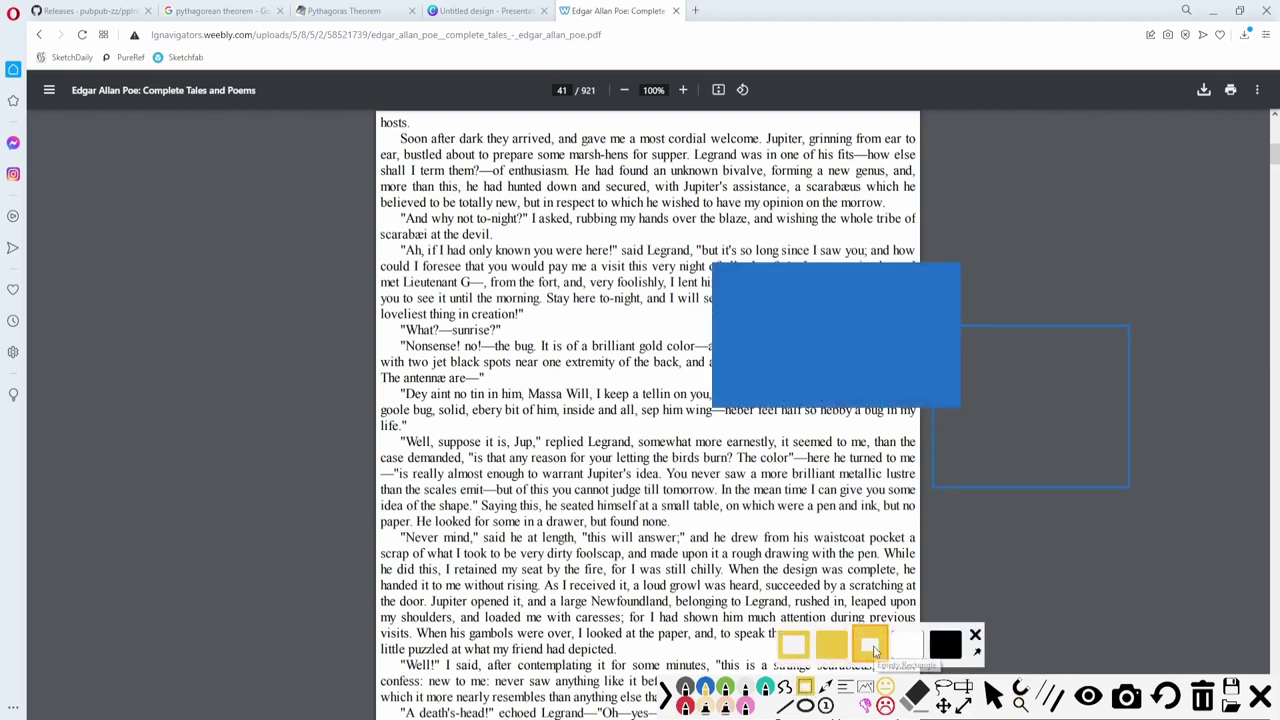
click(880, 650)
mouse_move(874, 437)
mouse_down()
mouse_move(1008, 535)
mouse_move(943, 423)
mouse_up()
click(915, 695)
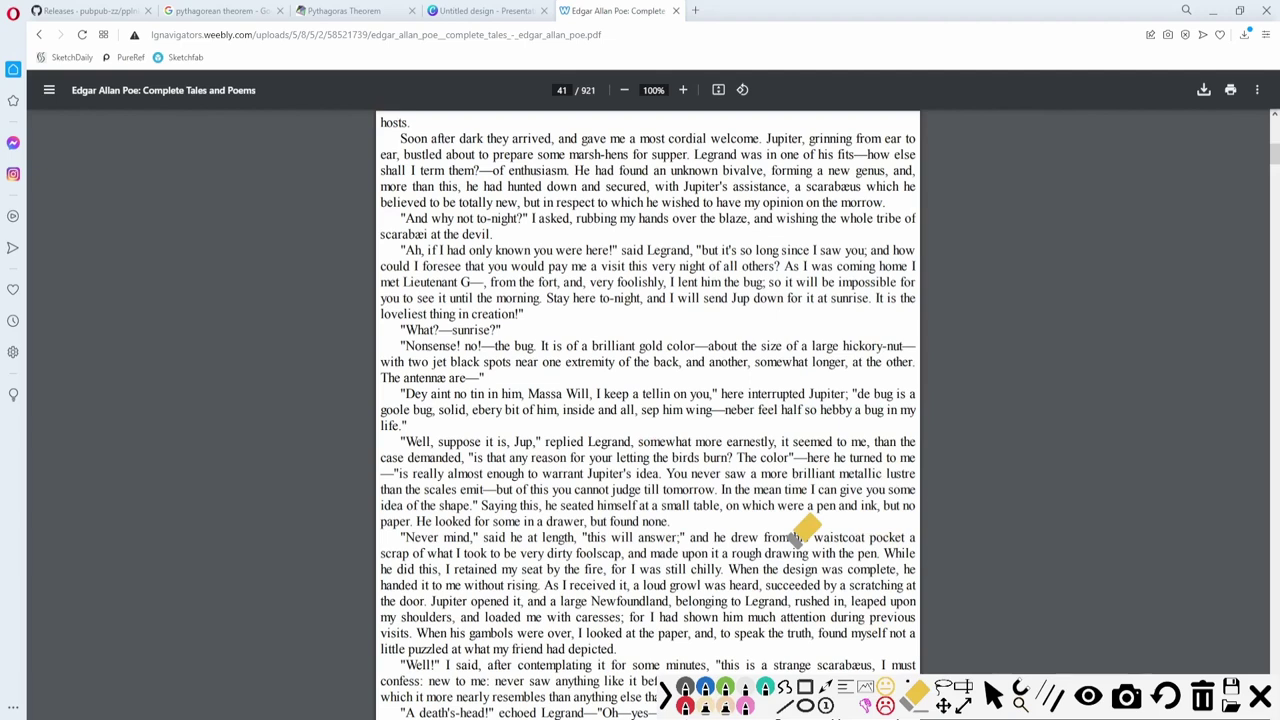
Draw a blue color-filled freehand shape beside the page
click(786, 688)
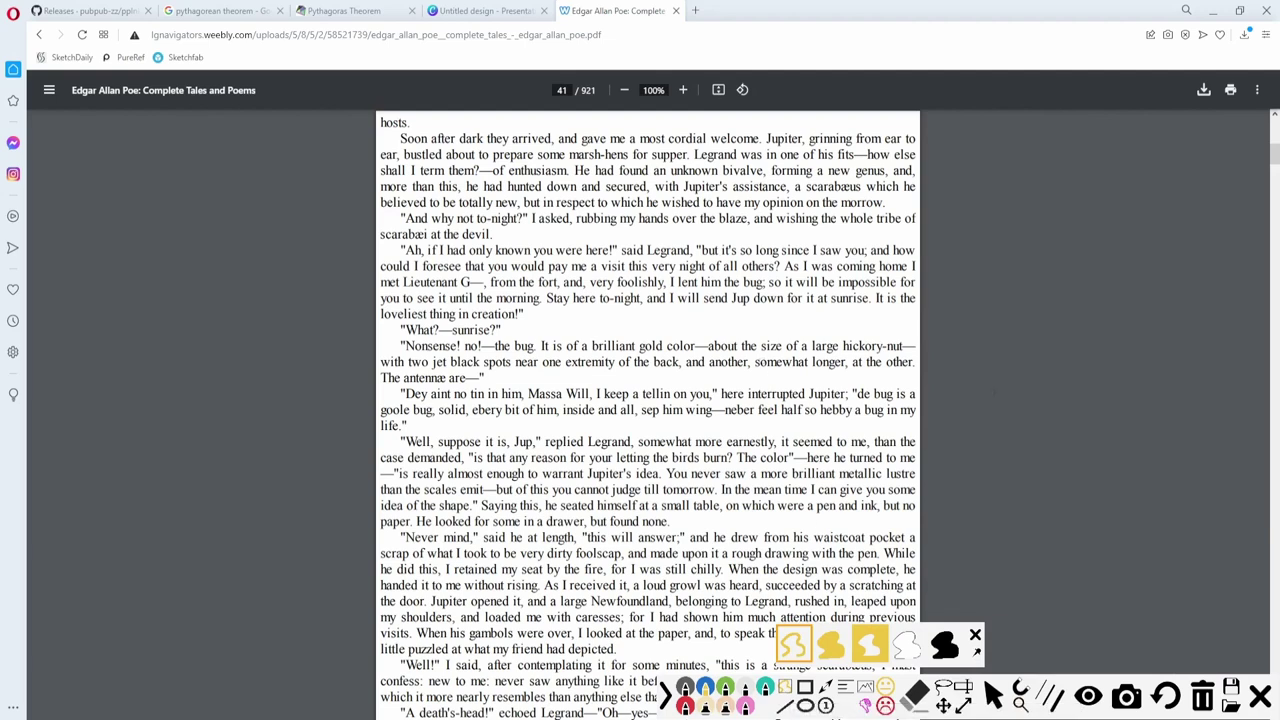
click(831, 645)
mouse_move(1105, 275)
mouse_down()
mouse_move(1060, 338)
mouse_move(1169, 293)
mouse_up()
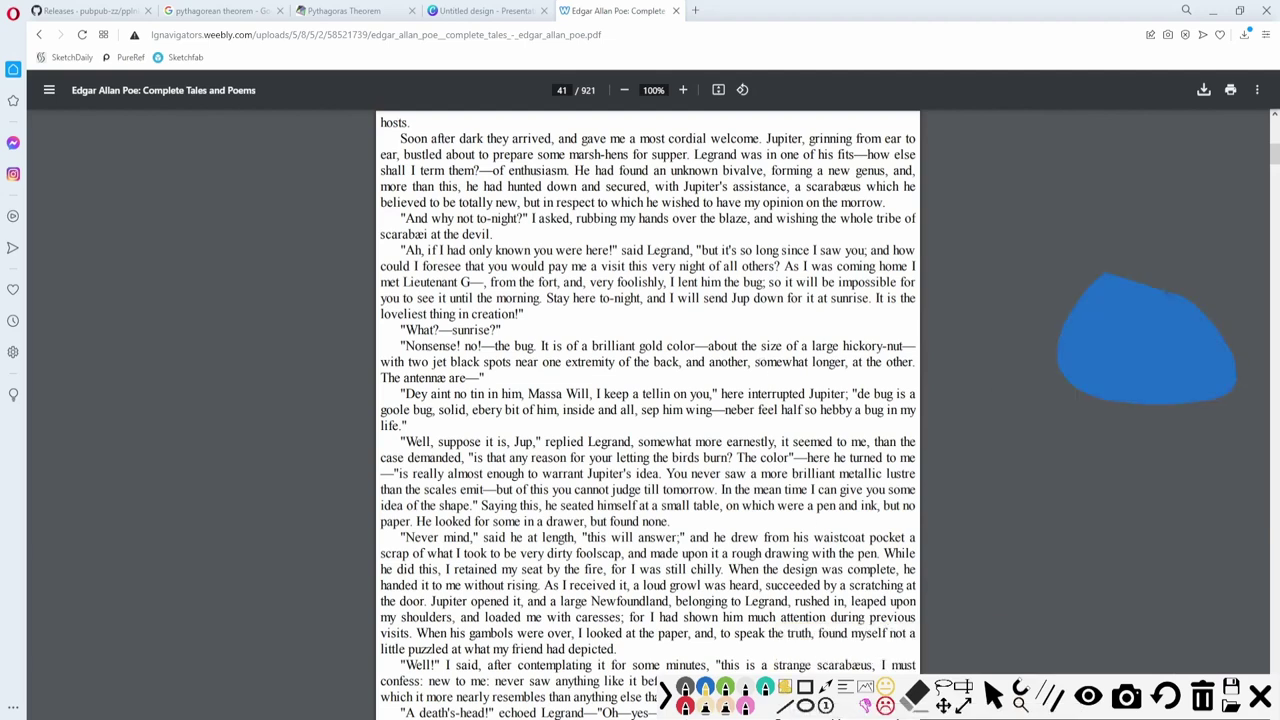
Draw two closed freehand shapes over the page text with the outside-fill variant
click(785, 687)
click(871, 646)
mouse_move(812, 247)
mouse_down()
mouse_move(752, 308)
mouse_move(884, 258)
mouse_move(866, 257)
mouse_up()
mouse_move(783, 311)
mouse_down()
mouse_move(758, 330)
mouse_move(880, 318)
mouse_move(835, 309)
mouse_move(844, 396)
mouse_move(981, 305)
mouse_up()
Cycle through the freehand drawing variants once more
key(h)
key(h)
key(h)
key(h)
key(h)
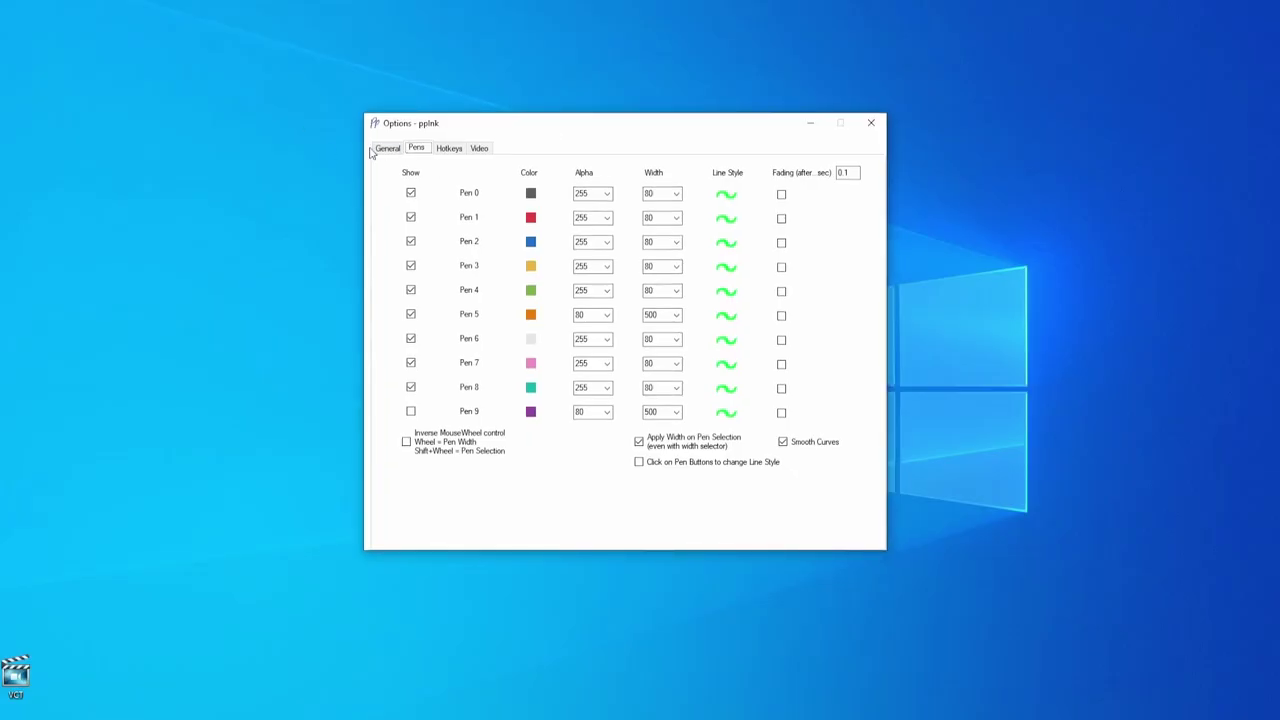
Set the toolbar height to 6 in the general options
click(388, 148)
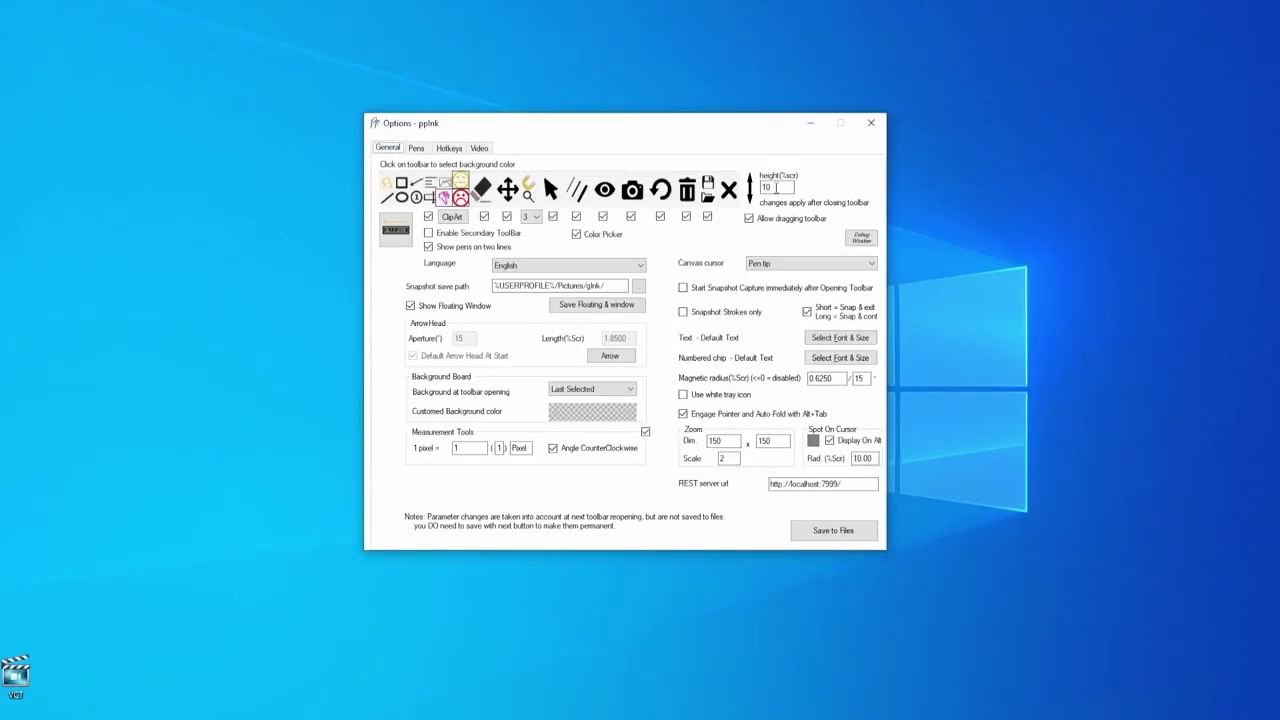
double_click(768, 187)
click(778, 186)
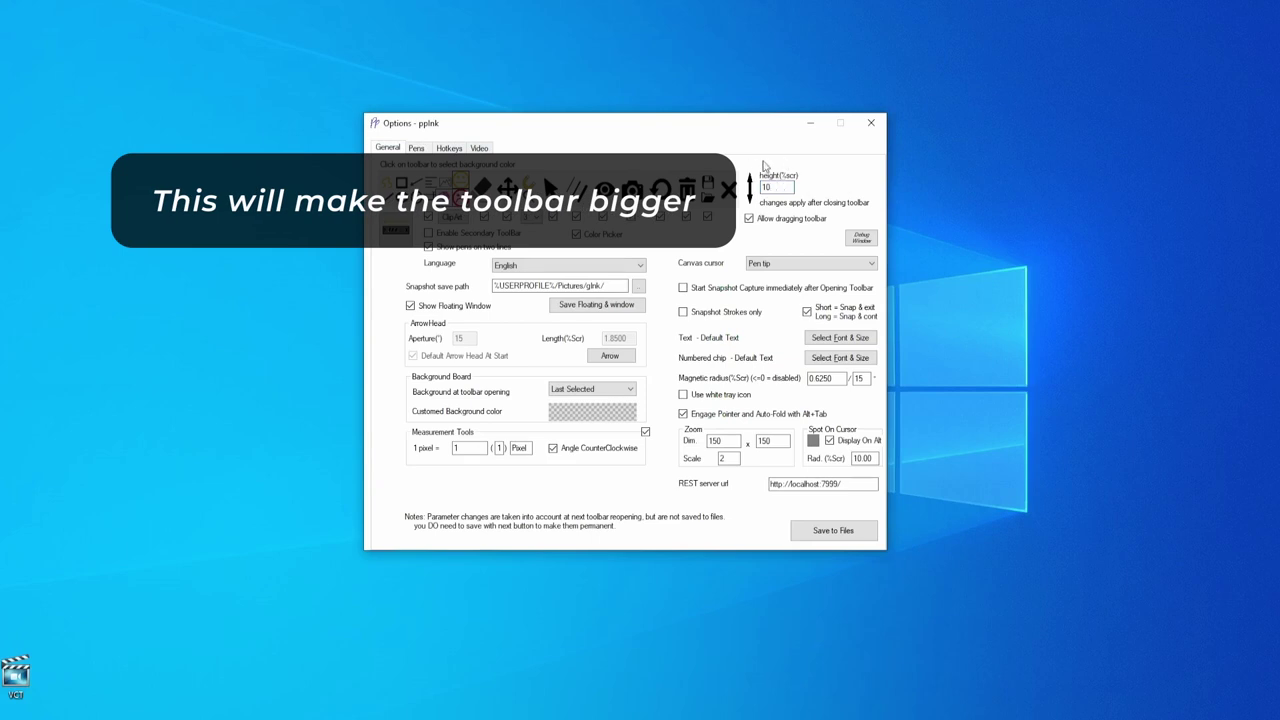
key(BackSpace)
key(BackSpace)
text(6)
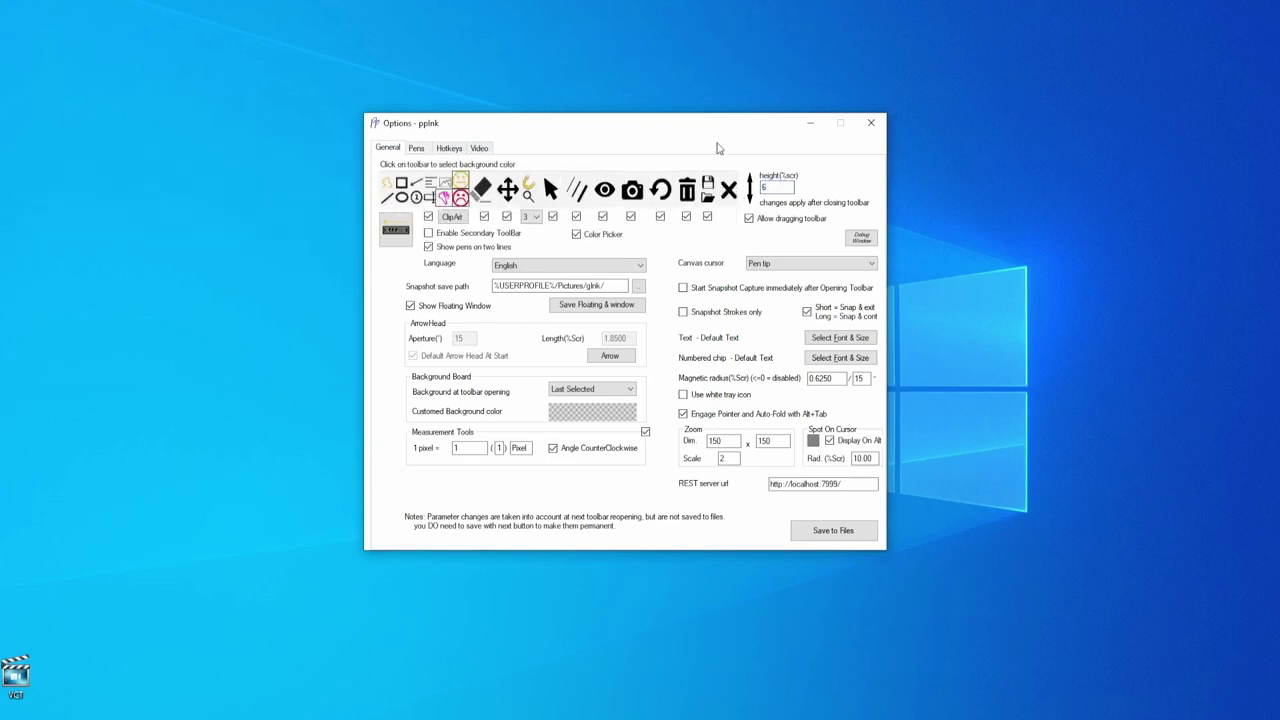
Edit Pen 0's color in the pen options, lowering its alpha to 158, and apply the change
click(418, 148)
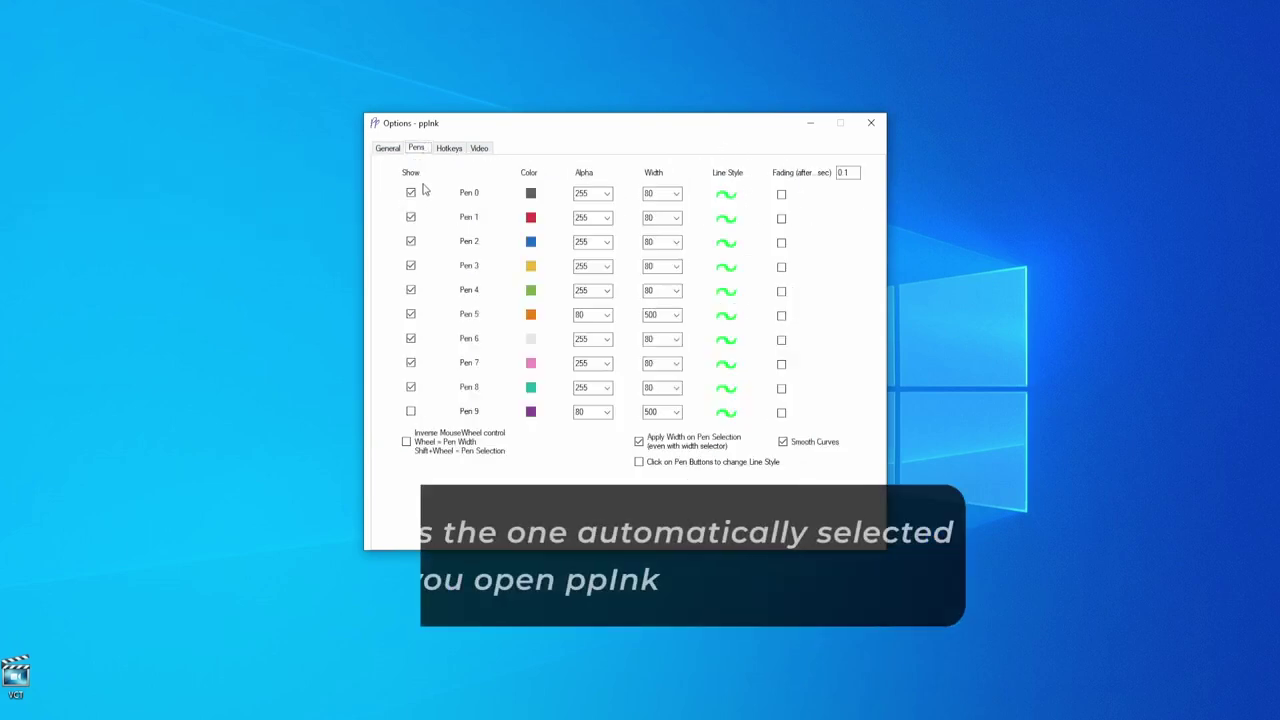
click(531, 194)
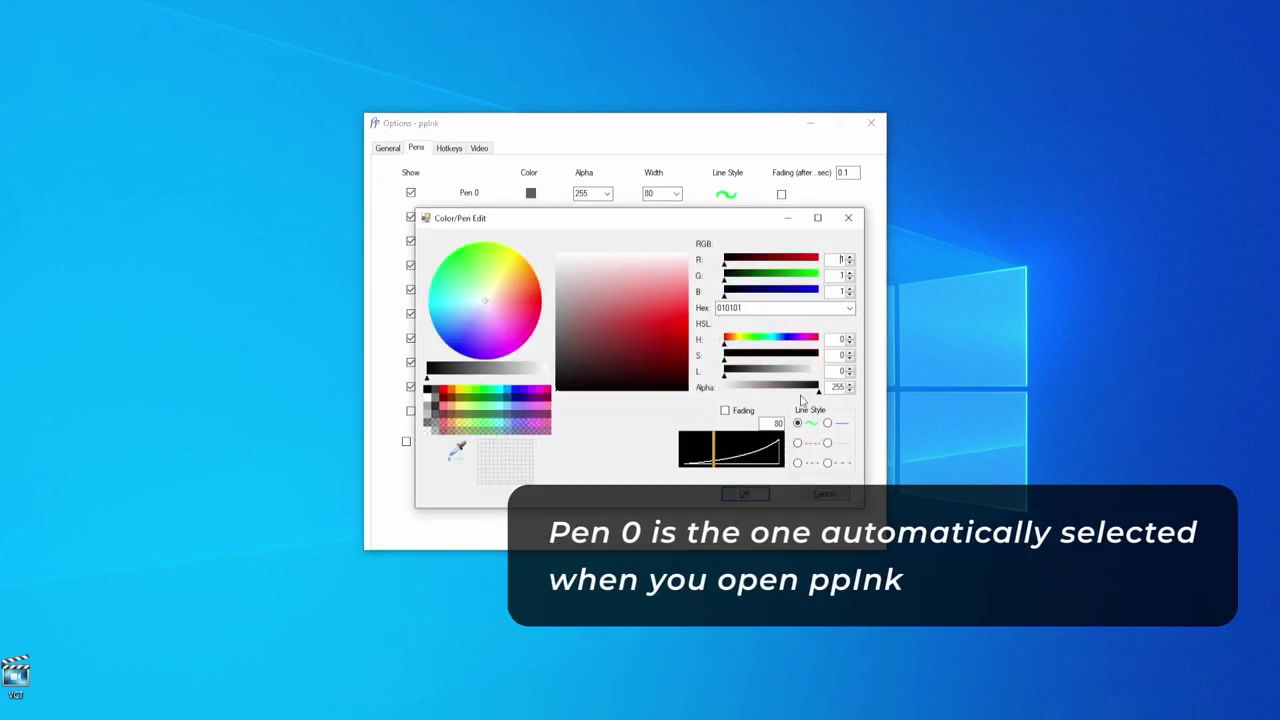
drag(817, 396, 783, 398)
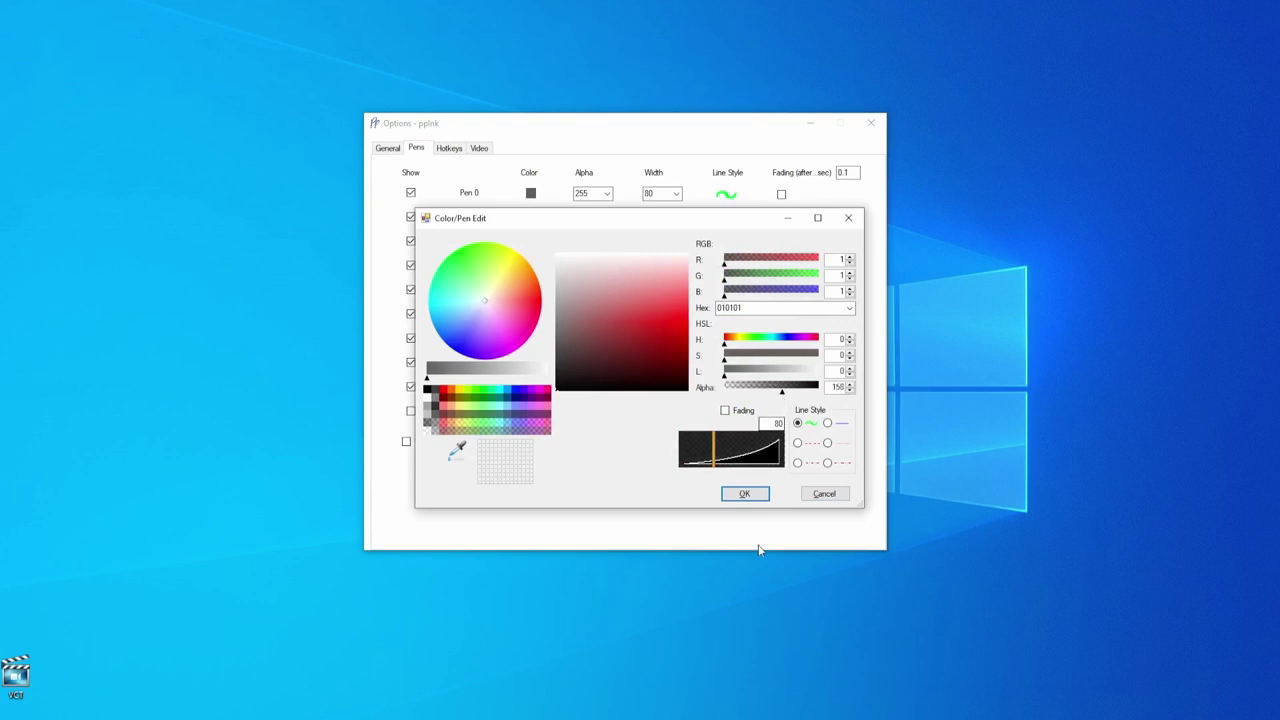
click(745, 494)
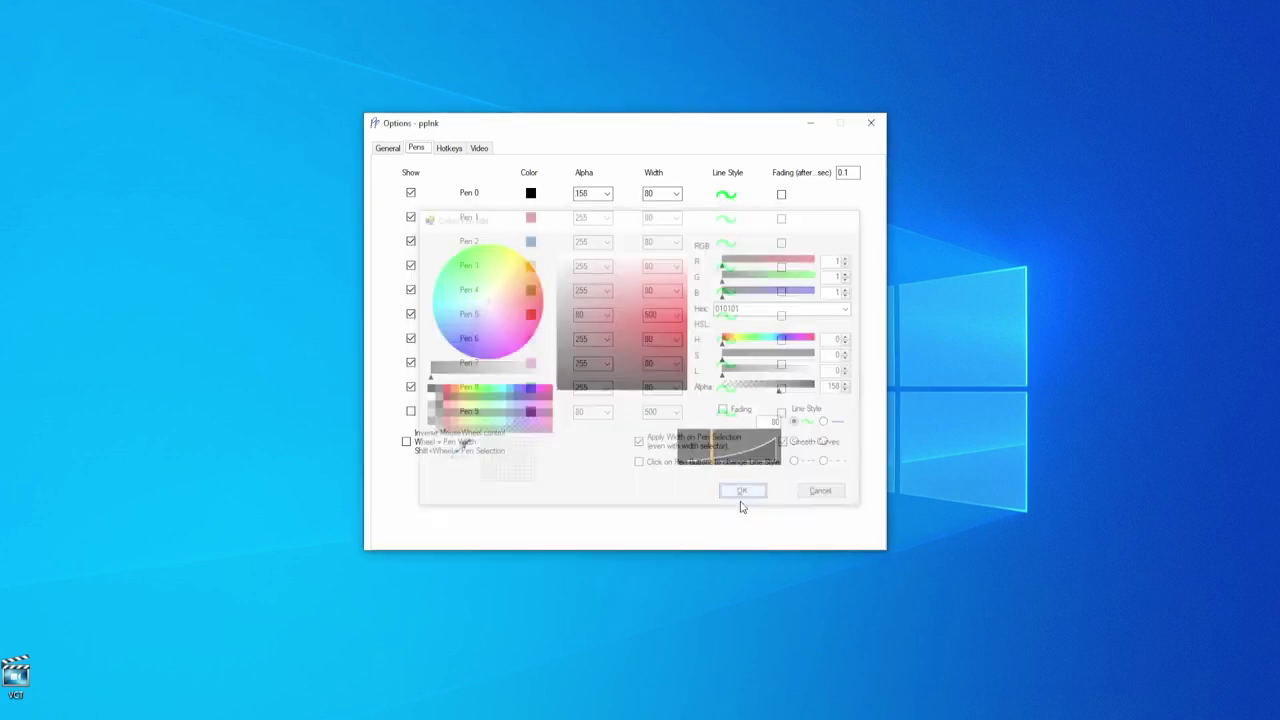
Return to the general options, minimize the options window, and draw an empty rectangle over the desktop
click(388, 148)
click(809, 125)
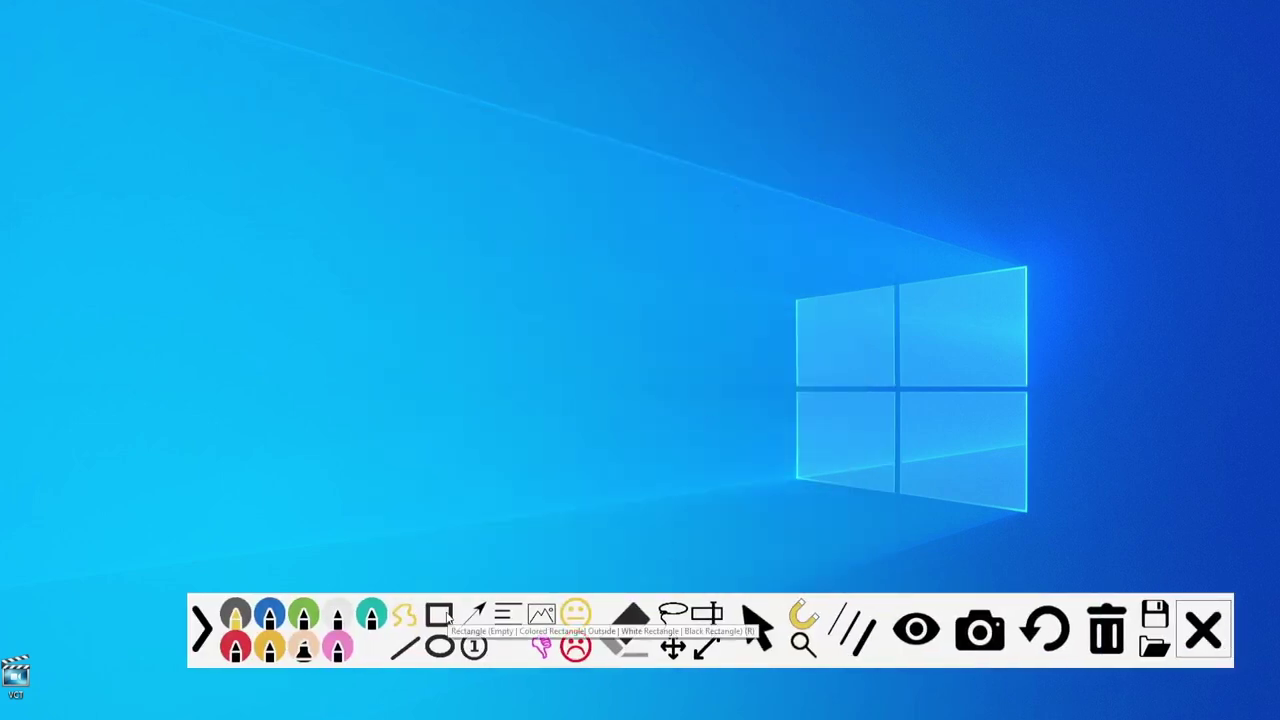
click(440, 614)
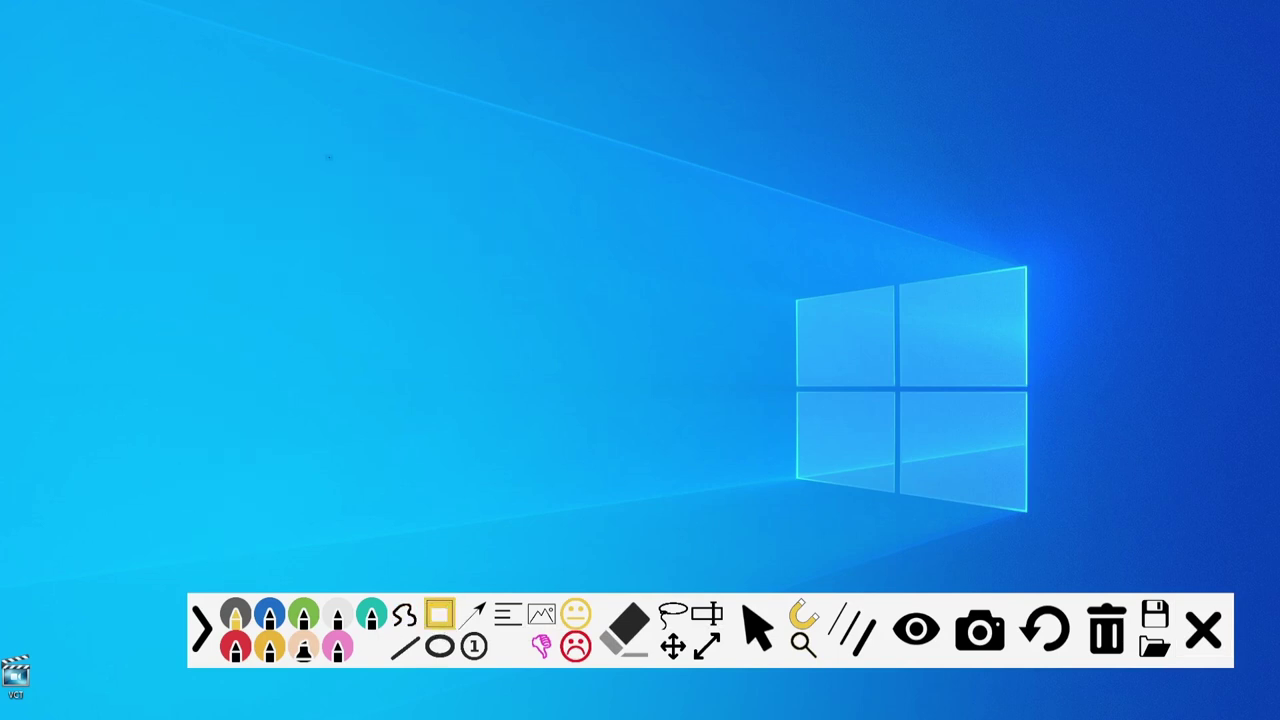
drag(294, 140, 613, 331)
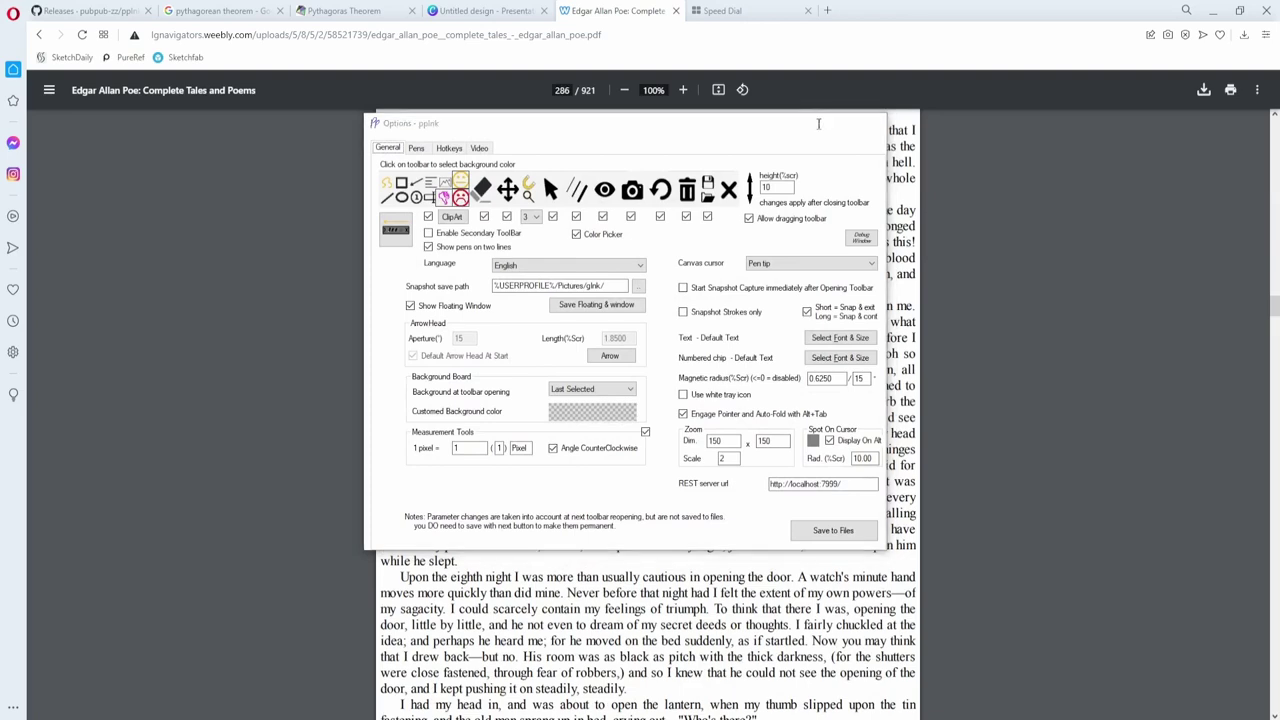
Reopen the annotation toolbar over the PDF, spotlight the paragraph starting "It is impossible to say" with an outside-filled rectangle, and erase it
key(Escape)
key(ctrl+alt+g)
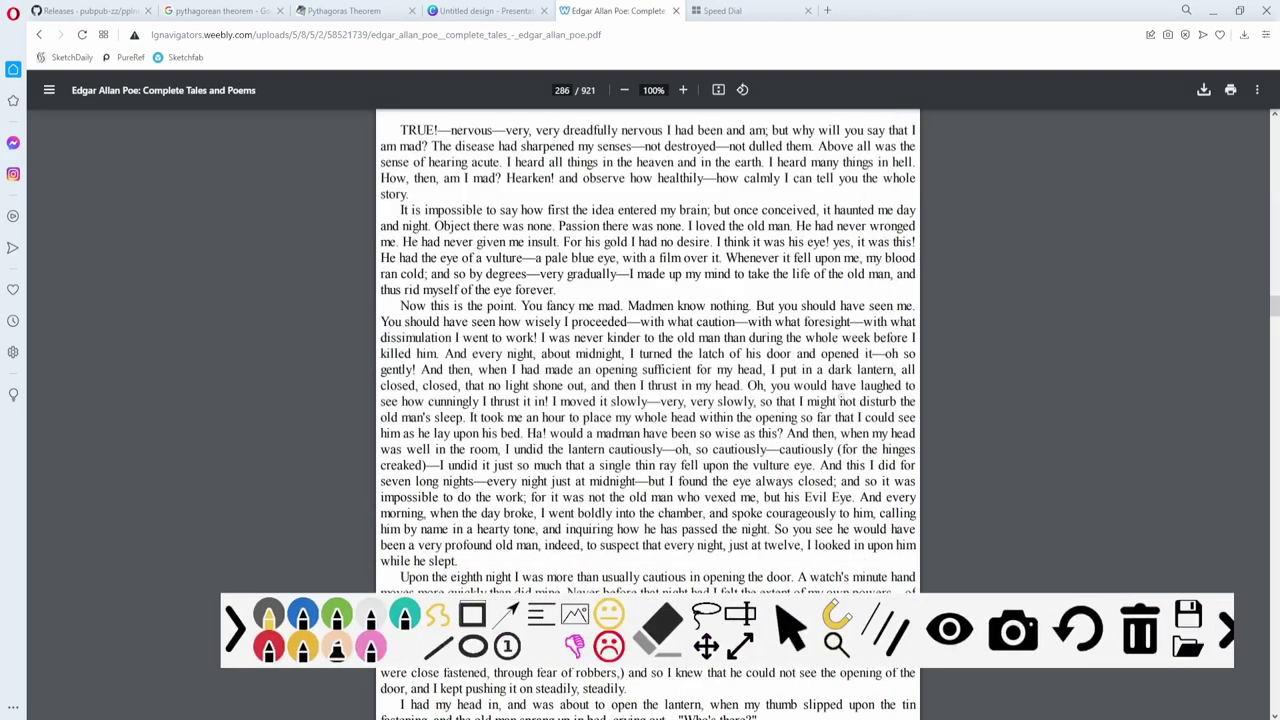
click(440, 615)
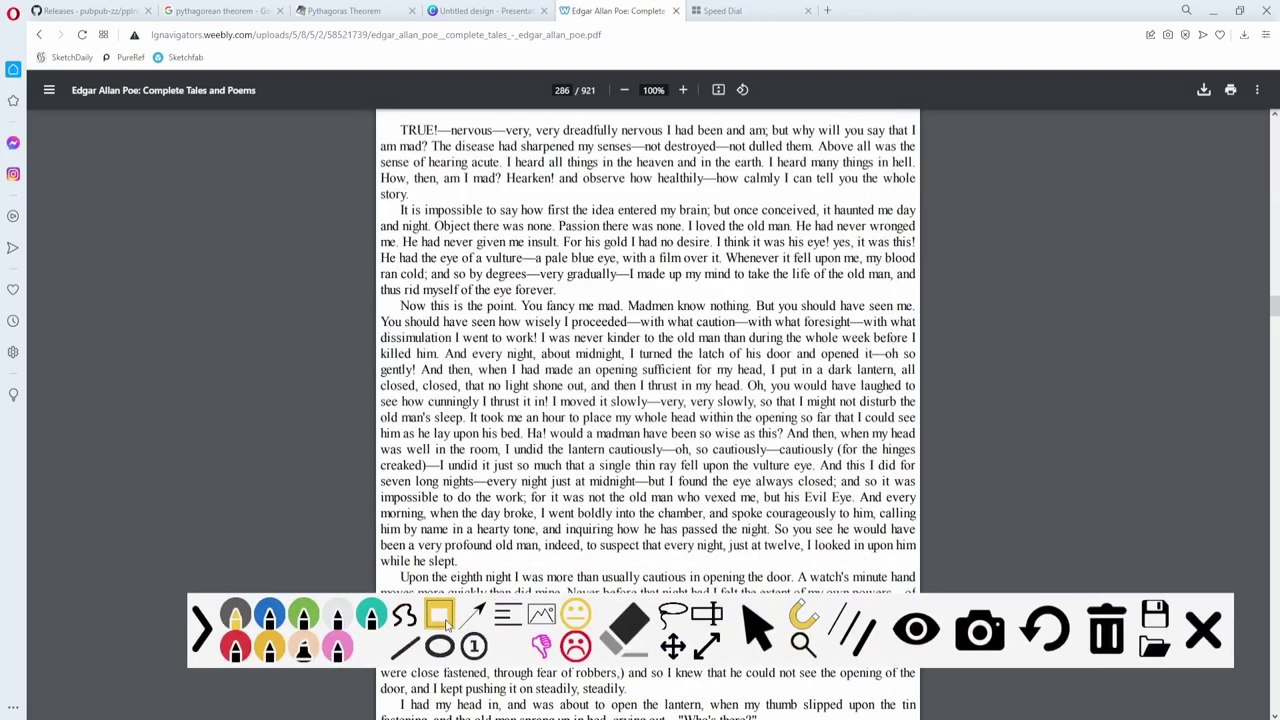
drag(378, 205, 914, 300)
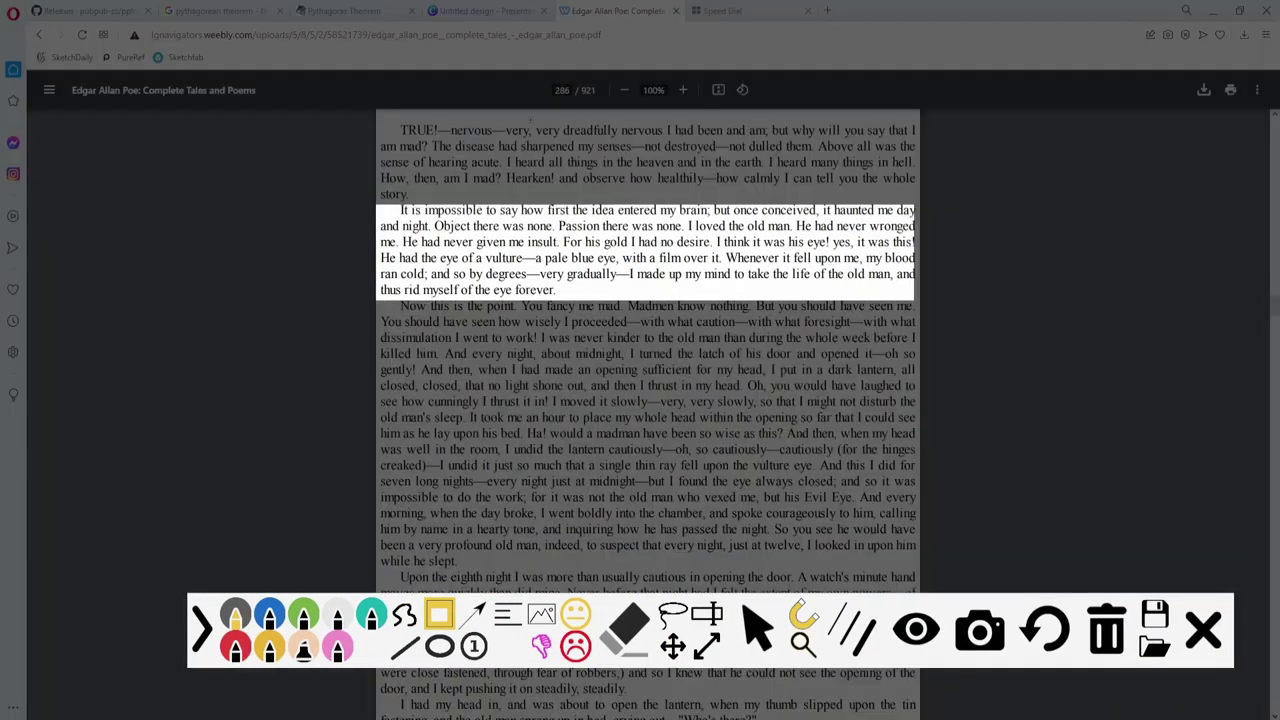
click(627, 630)
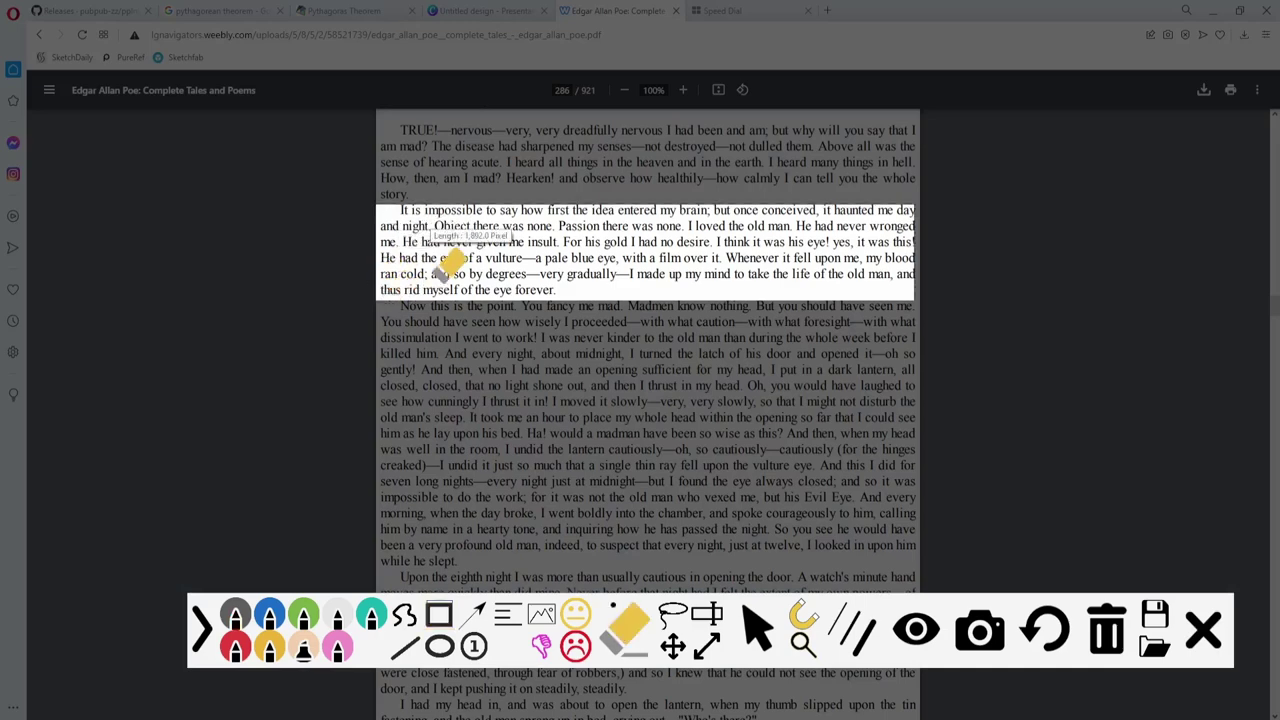
drag(449, 268, 452, 336)
Spotlight the first nine lines of the paragraph starting "Now this is the point" with an outside-filled rectangle, and erase it
click(440, 615)
drag(377, 299, 917, 450)
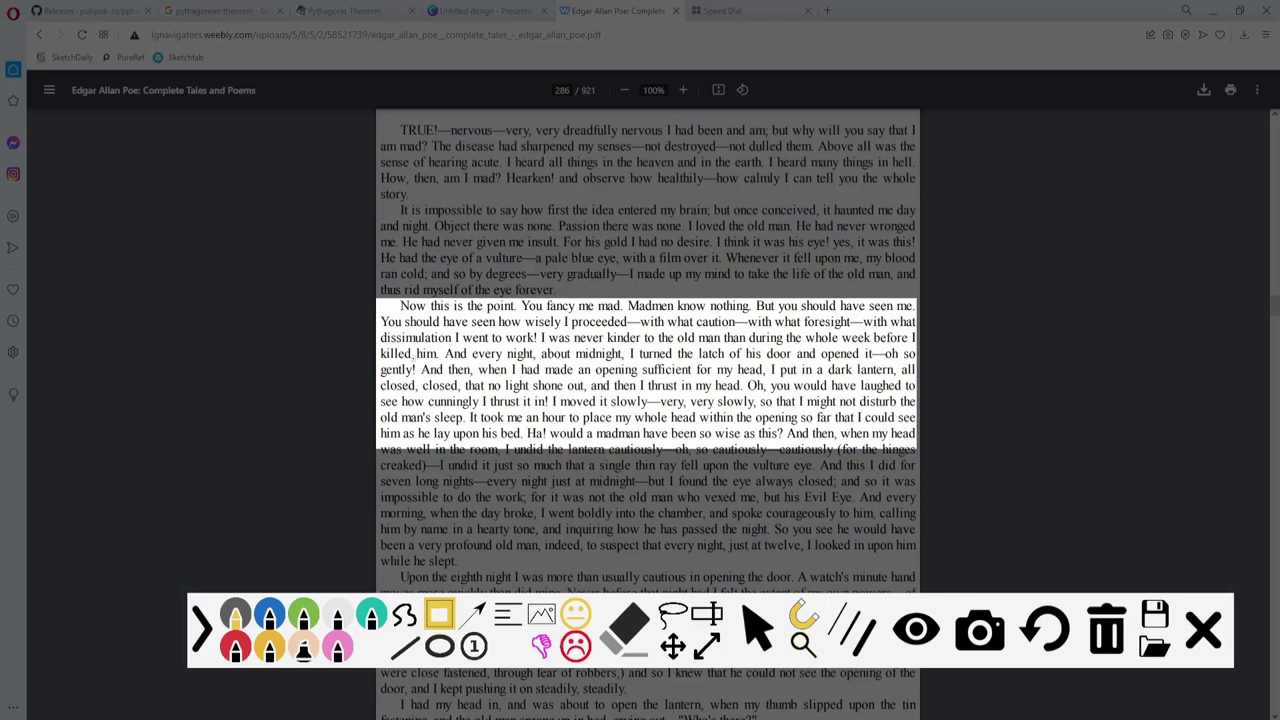
click(628, 625)
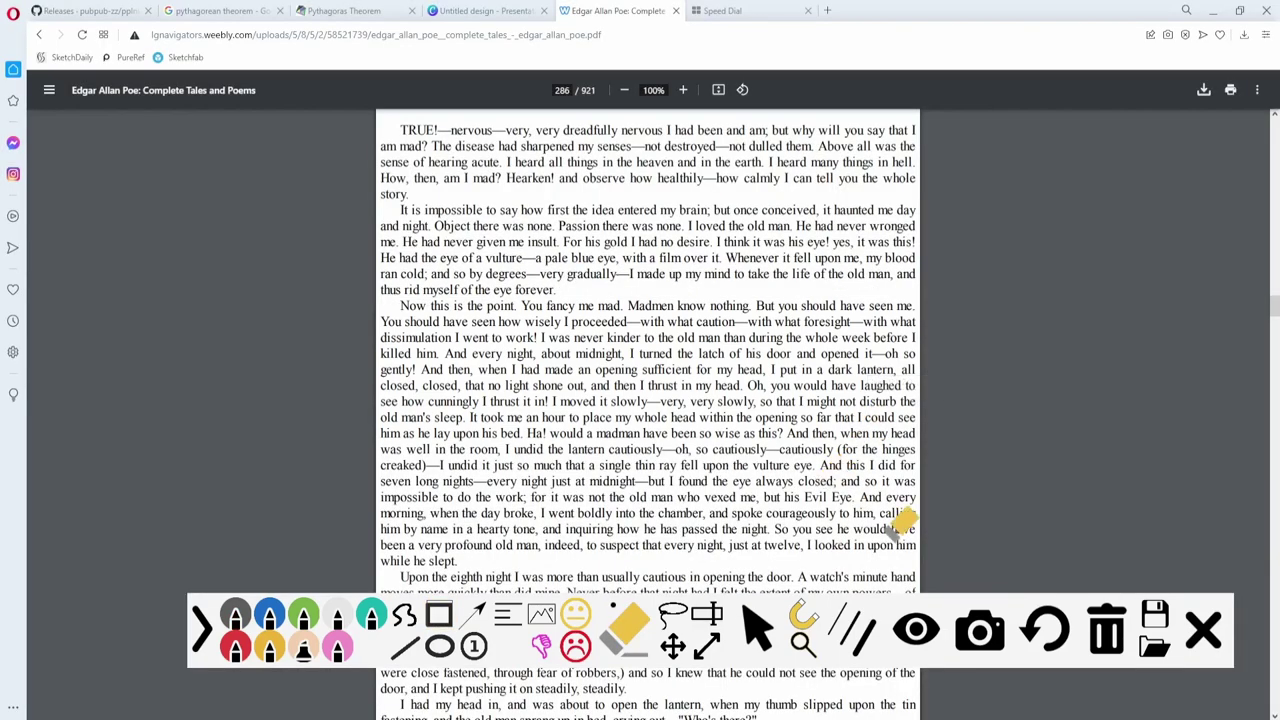